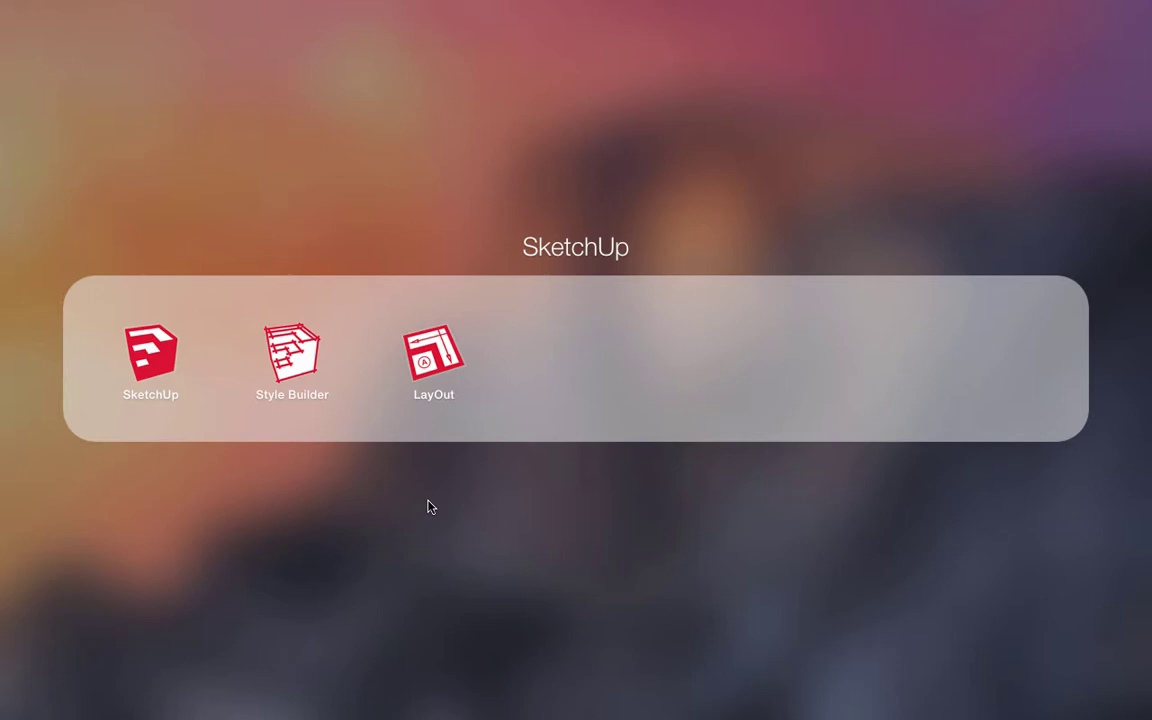
# Step: Launch SketchUp Pro from its Launchpad folder to get a new Untitled model
pyautogui.click(150, 355)
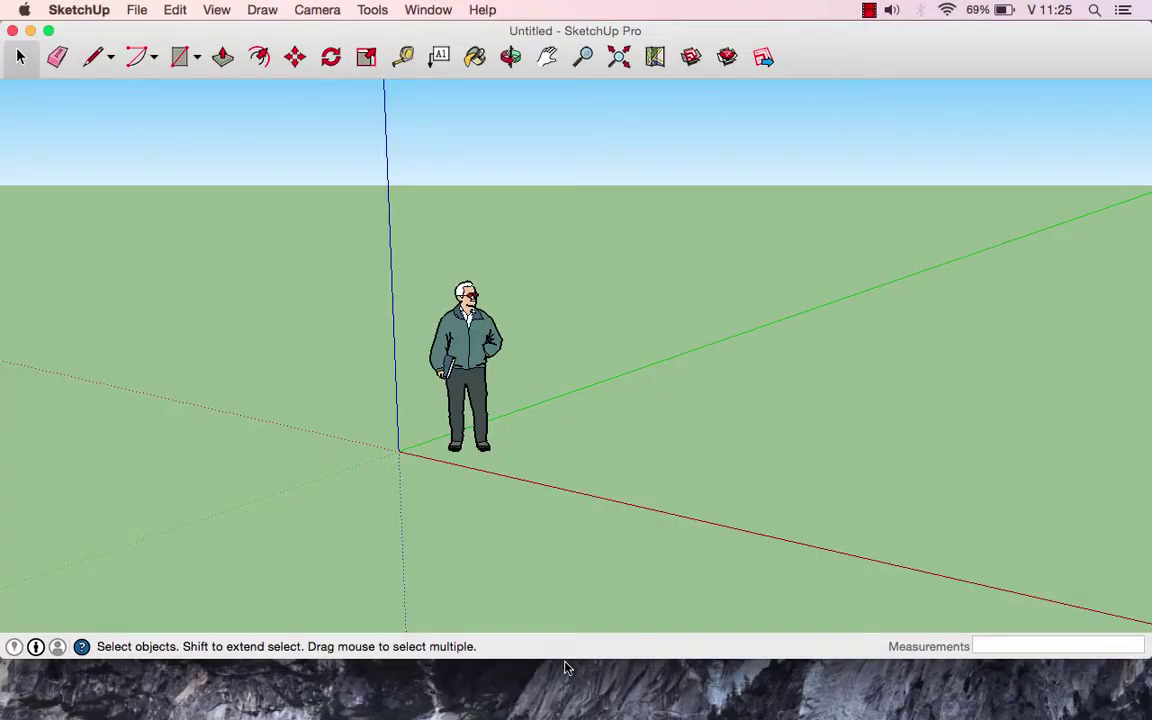
# Step: Stretch the SketchUp window down to the screen bottom and zoom toward the figure
pyautogui.moveTo(566, 660); pyautogui.dragTo(591, 716)
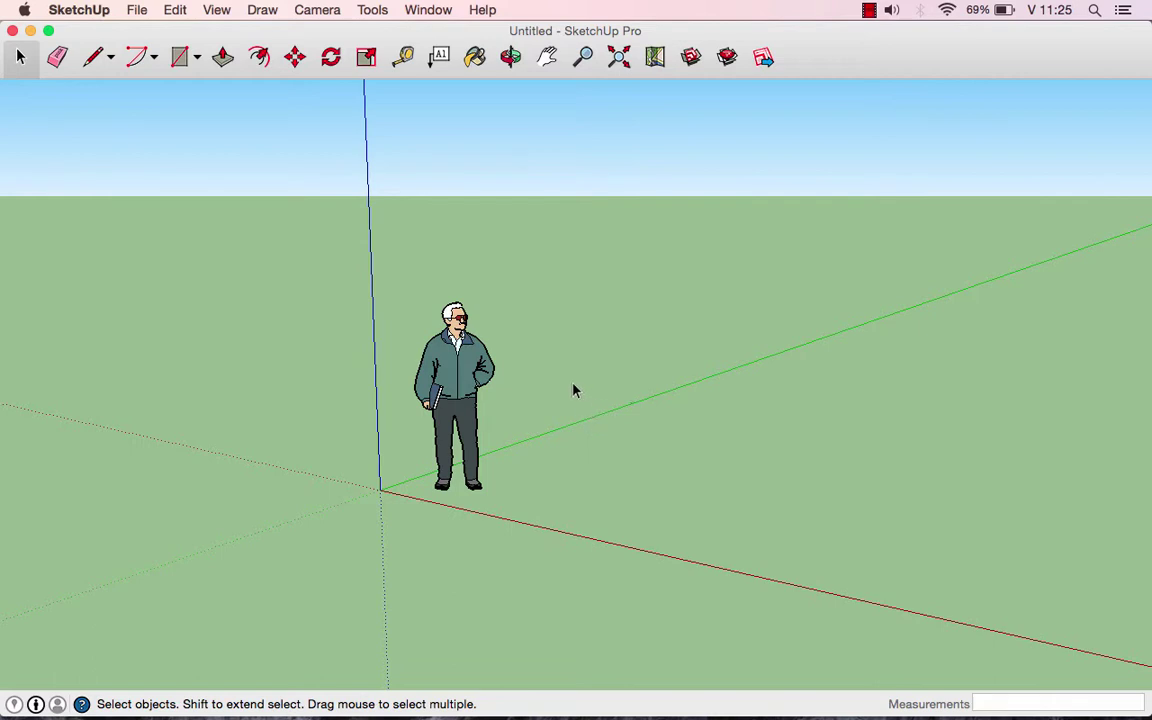
pyautogui.moveTo(555, 404); pyautogui.dragTo(576, 411, button='middle')
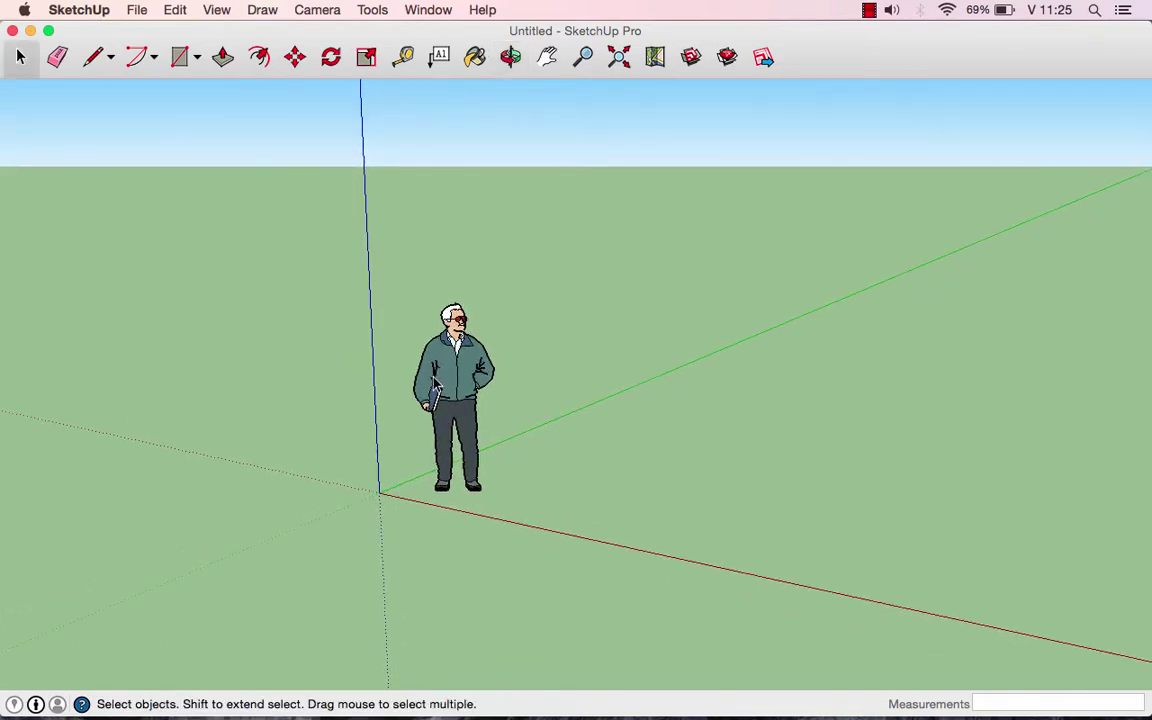
pyautogui.scroll(3, 447, 375)
# Step: Orbit around the standing figure to inspect the scene from several angles
pyautogui.press('o')
pyautogui.moveTo(676, 350); pyautogui.dragTo(378, 336)
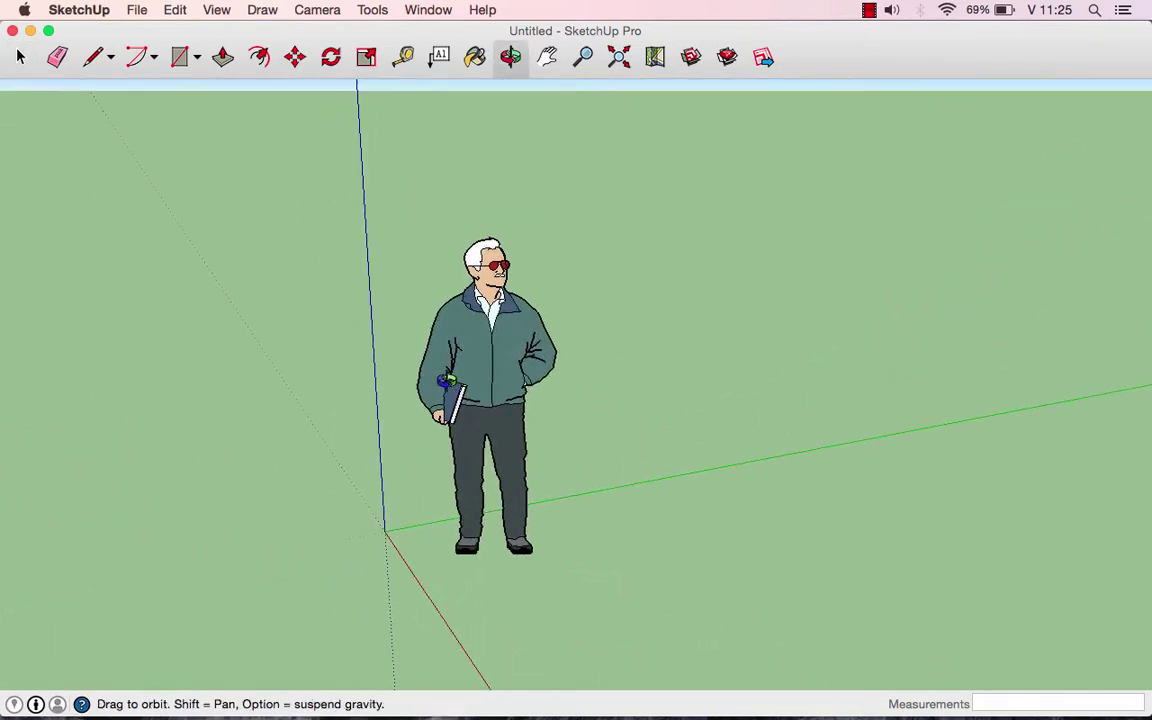
pyautogui.press('space')
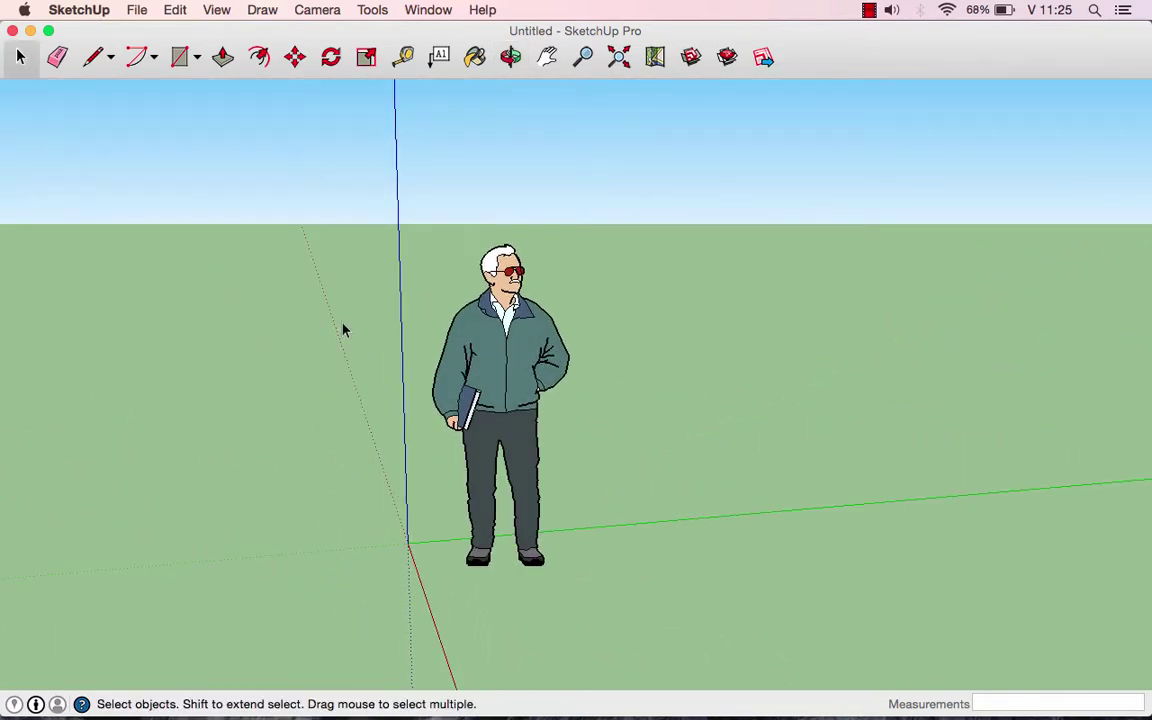
pyautogui.moveTo(332, 336)
pyautogui.mouseDown(button='middle')
pyautogui.moveTo(417, 347)
pyautogui.moveTo(500, 390)
pyautogui.mouseUp(button='middle')
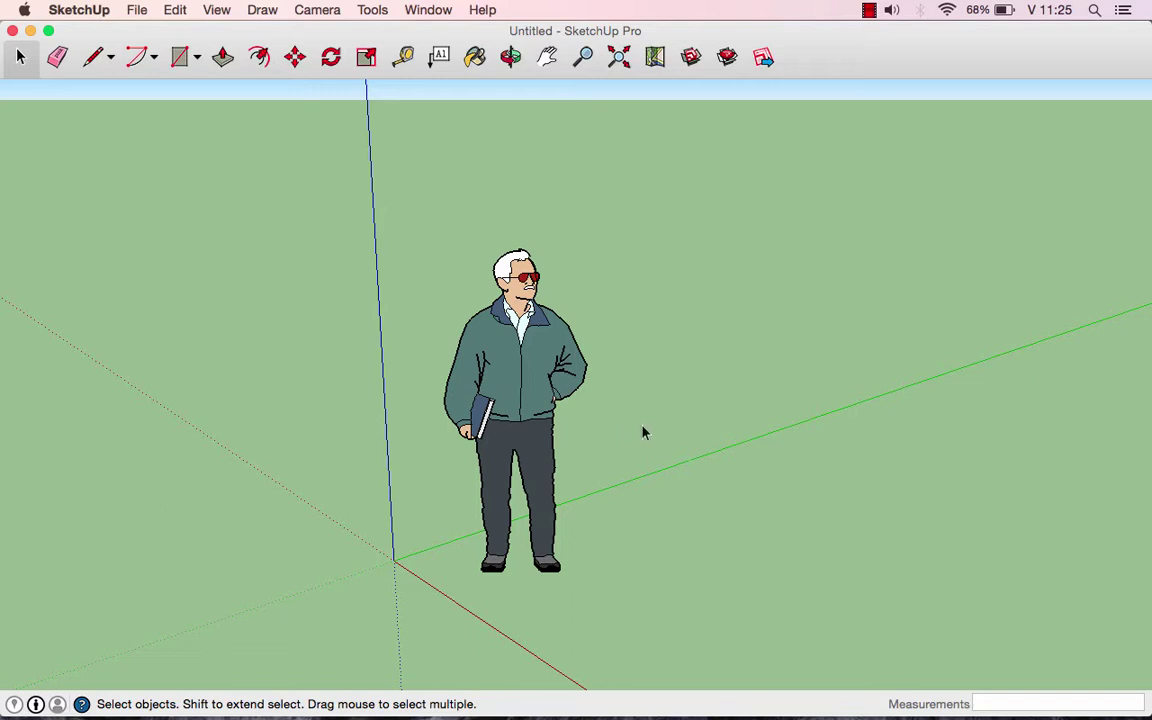
pyautogui.moveTo(643, 432)
pyautogui.mouseDown(button='middle')
pyautogui.moveTo(650, 381)
pyautogui.moveTo(419, 418)
pyautogui.mouseUp(button='middle')
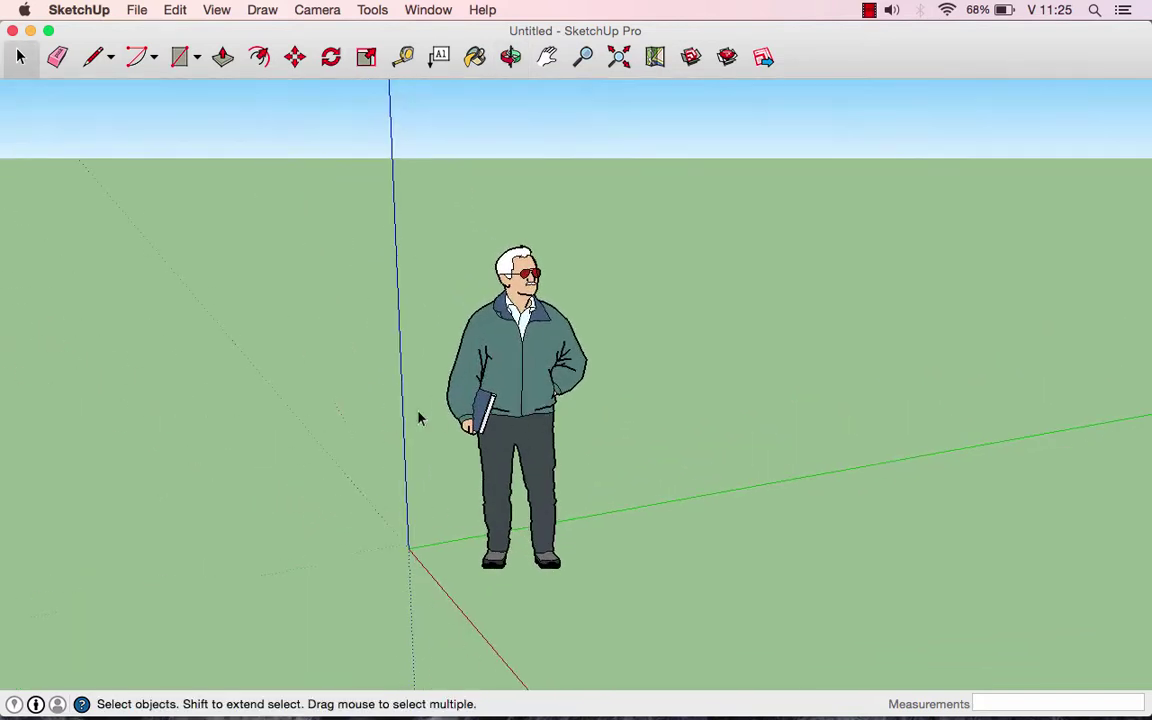
pyautogui.scroll(-1, 419, 418)
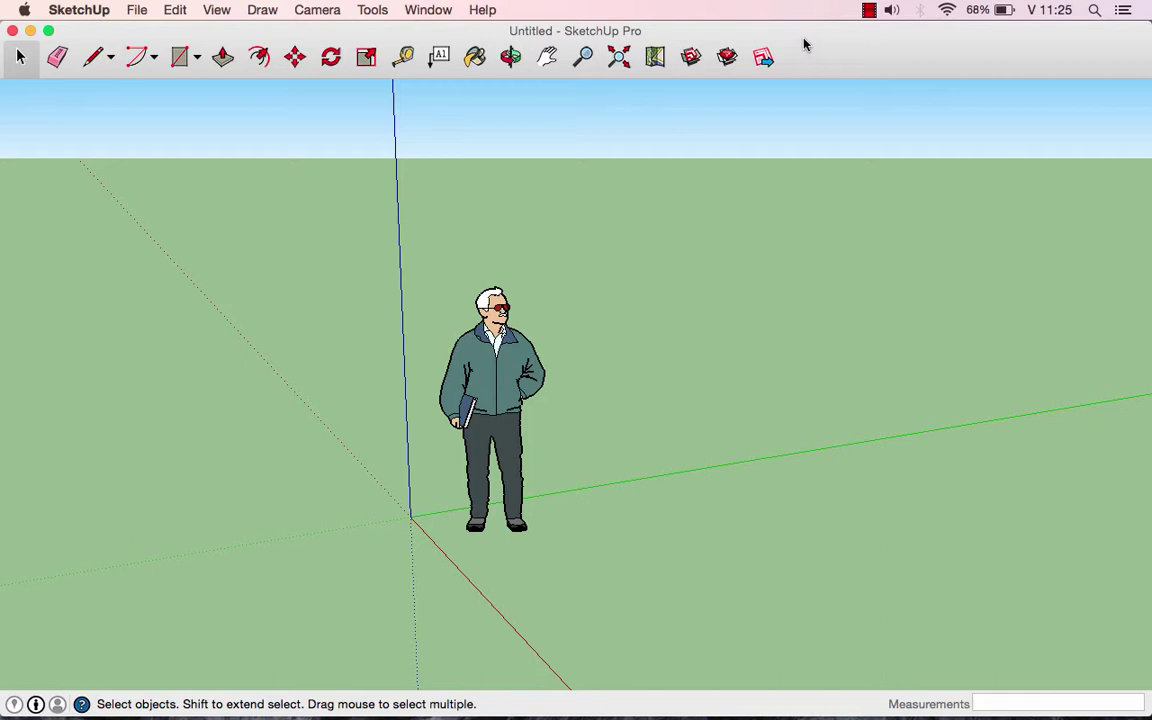
# Step: Show the Large Tool Set palette beside the model and nudge it slightly lower
pyautogui.click(213, 11)
pyautogui.moveTo(252, 32)
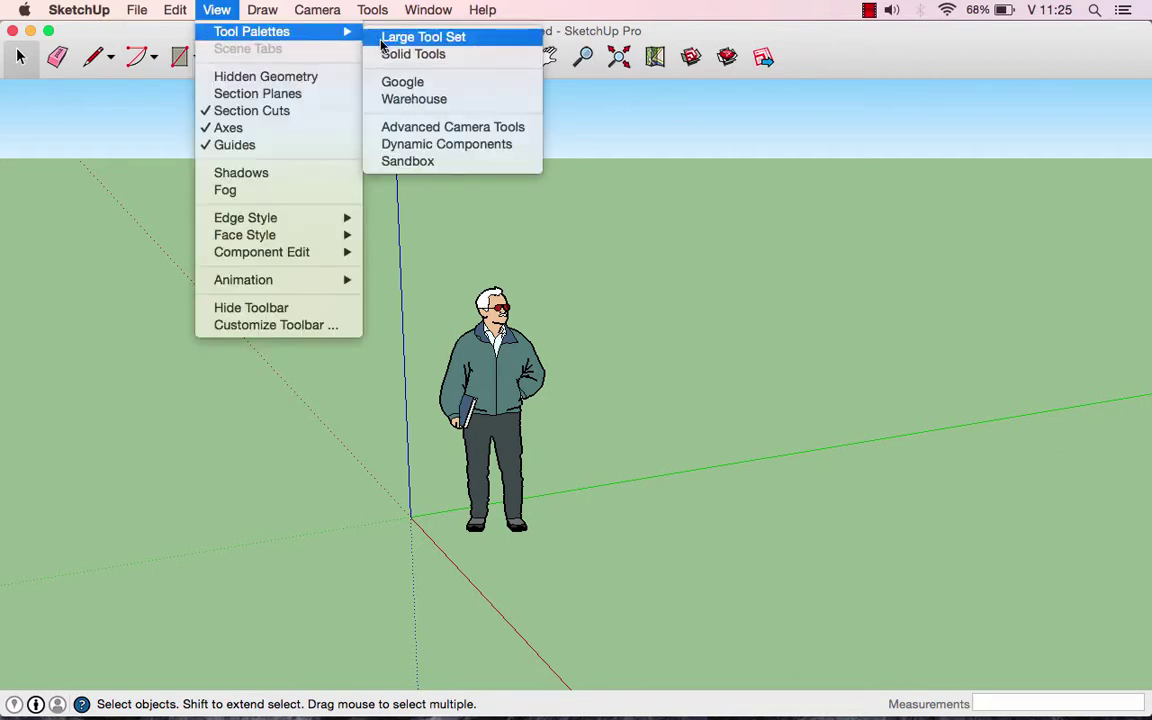
pyautogui.click(383, 38)
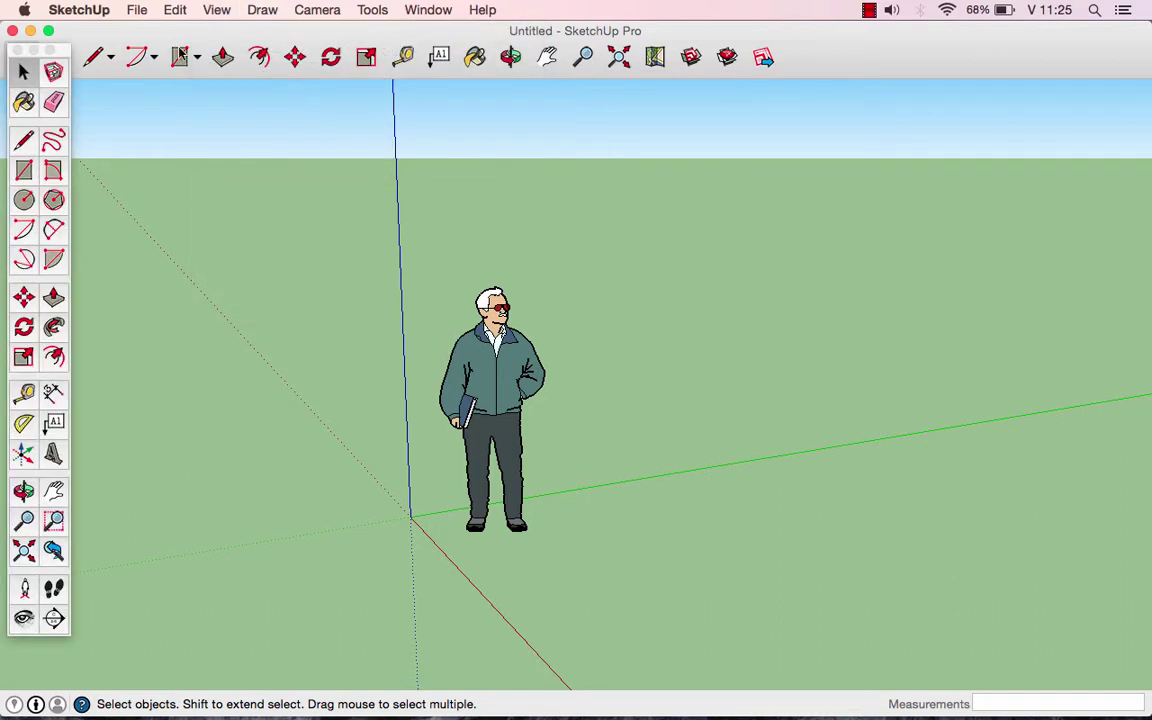
pyautogui.moveTo(59, 51); pyautogui.dragTo(63, 93)
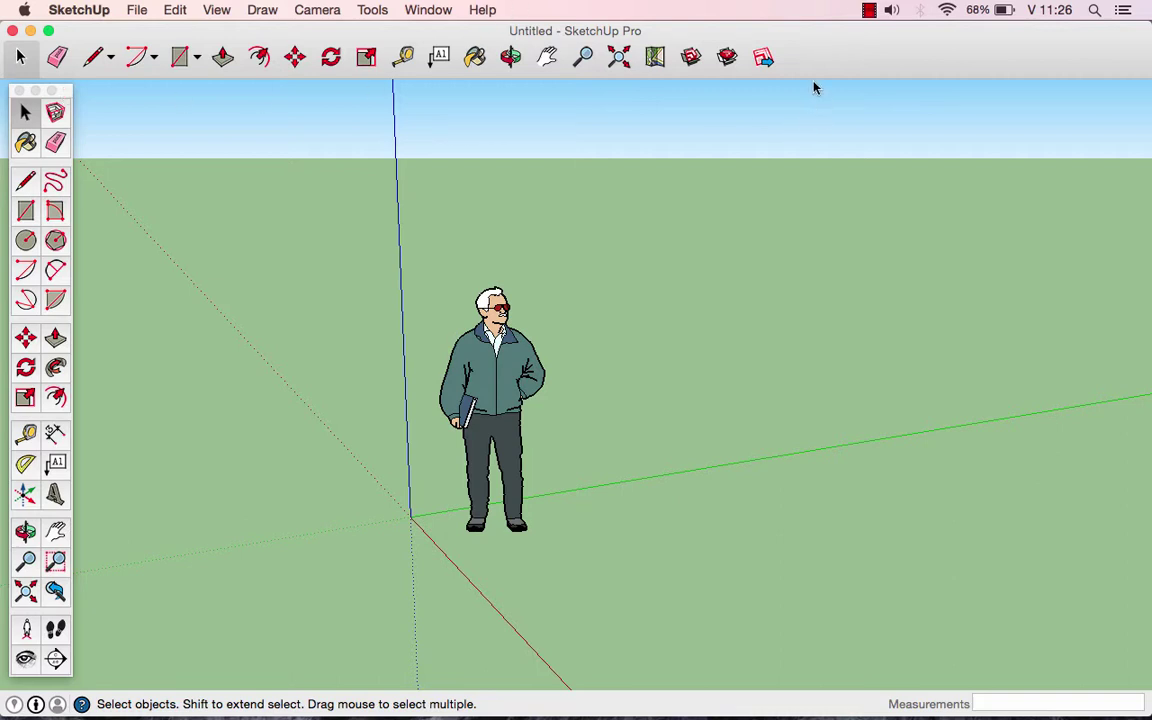
pyautogui.click(224, 12)
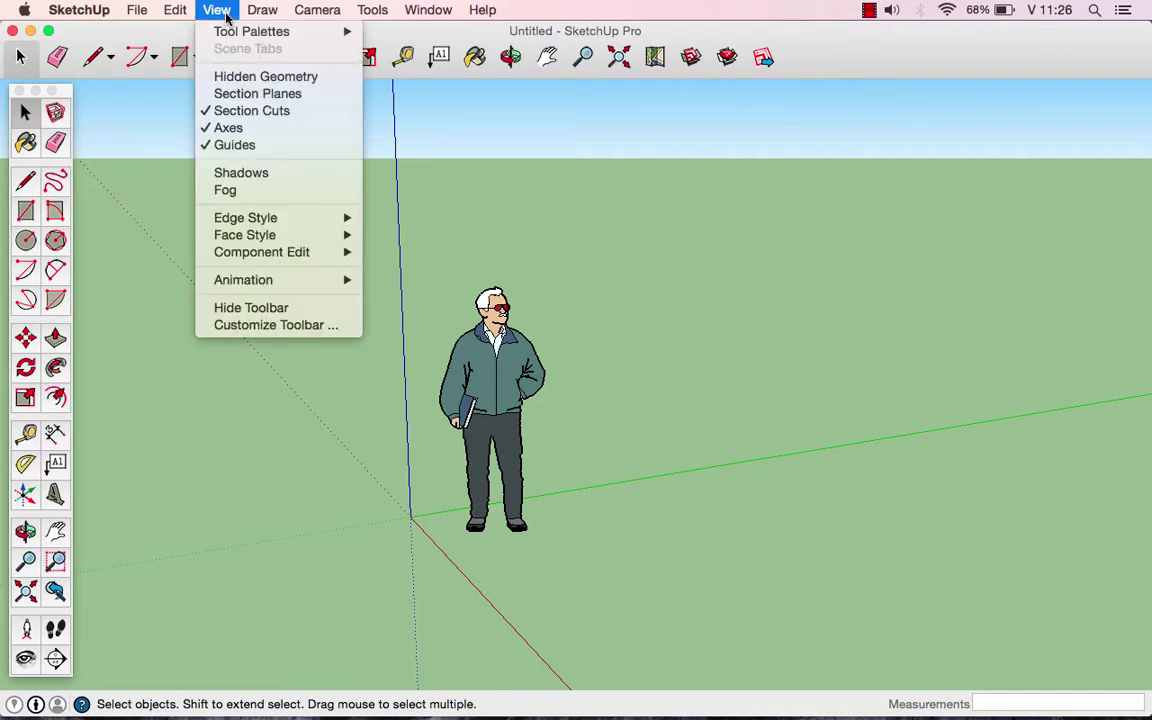
pyautogui.click(303, 310)
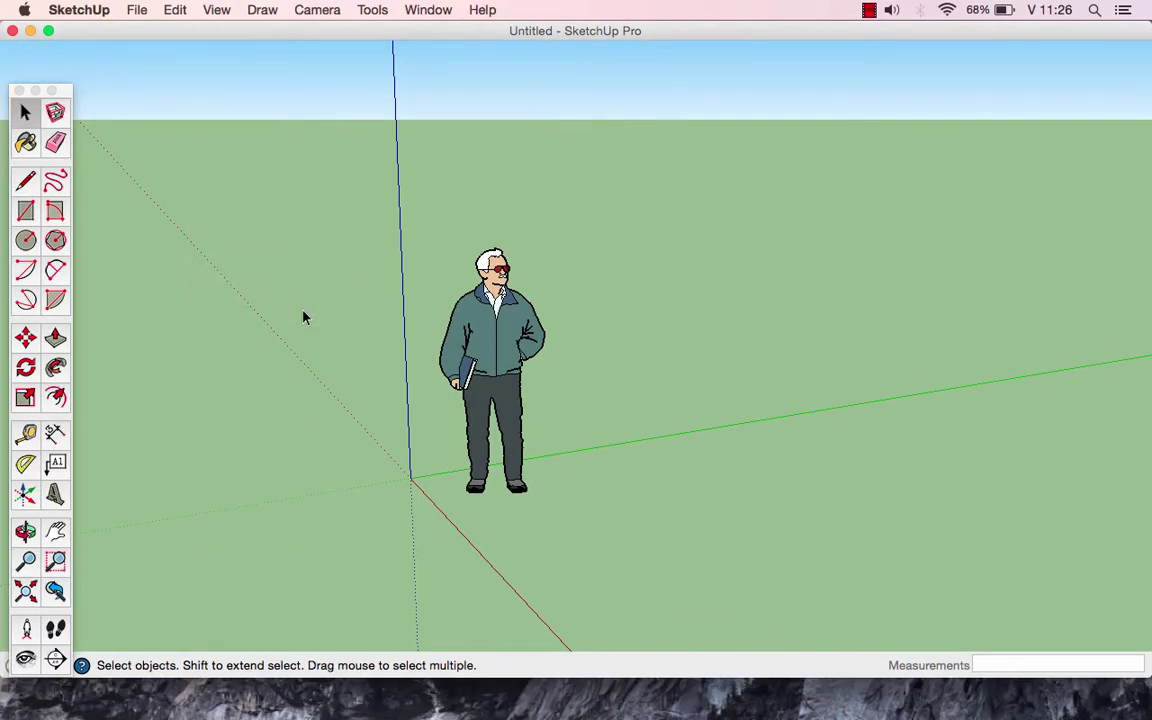
pyautogui.moveTo(552, 678); pyautogui.dragTo(554, 716)
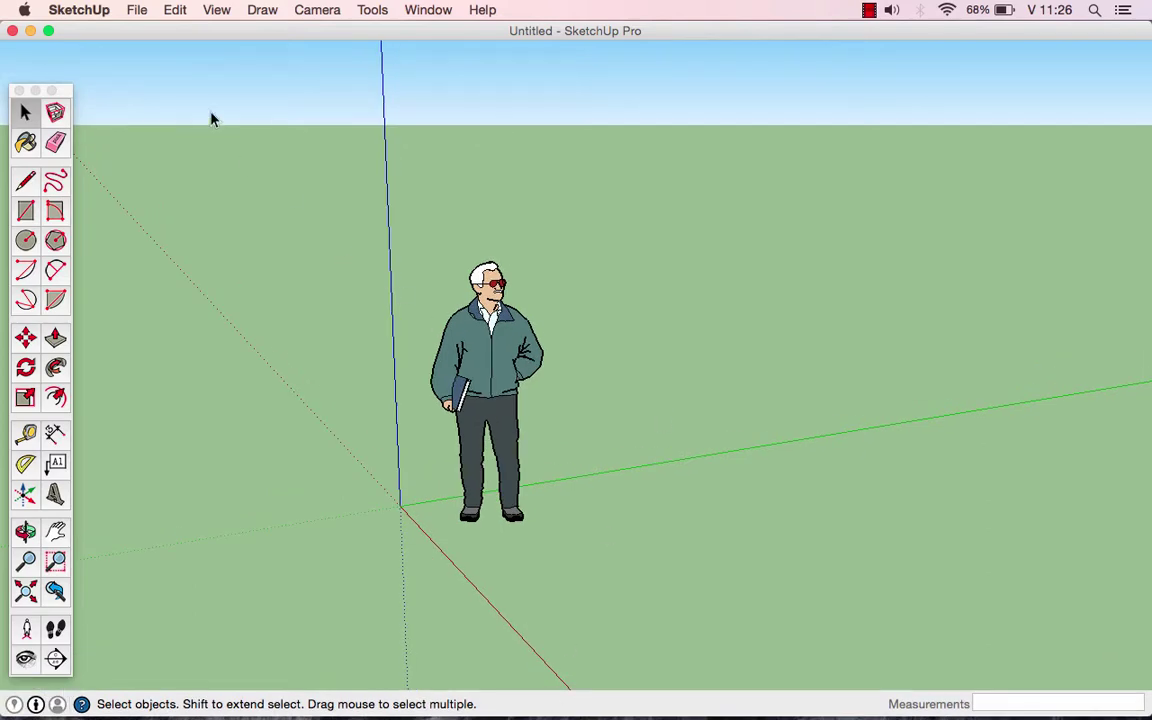
pyautogui.click(212, 12)
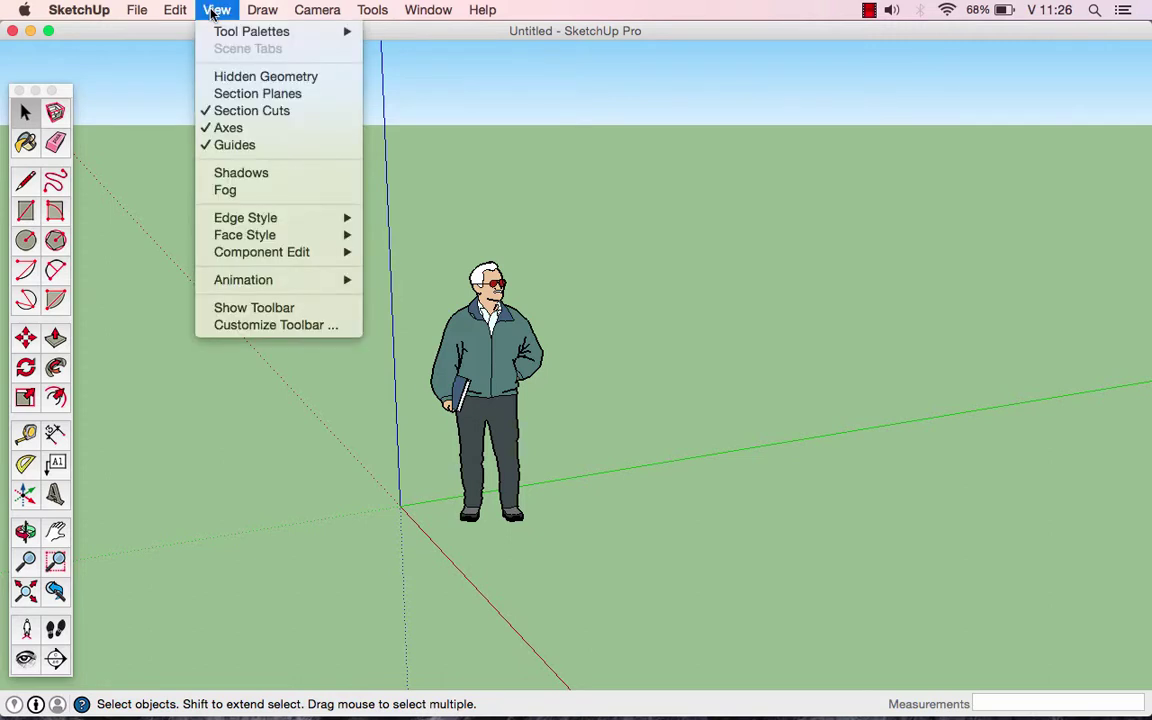
pyautogui.click(254, 307)
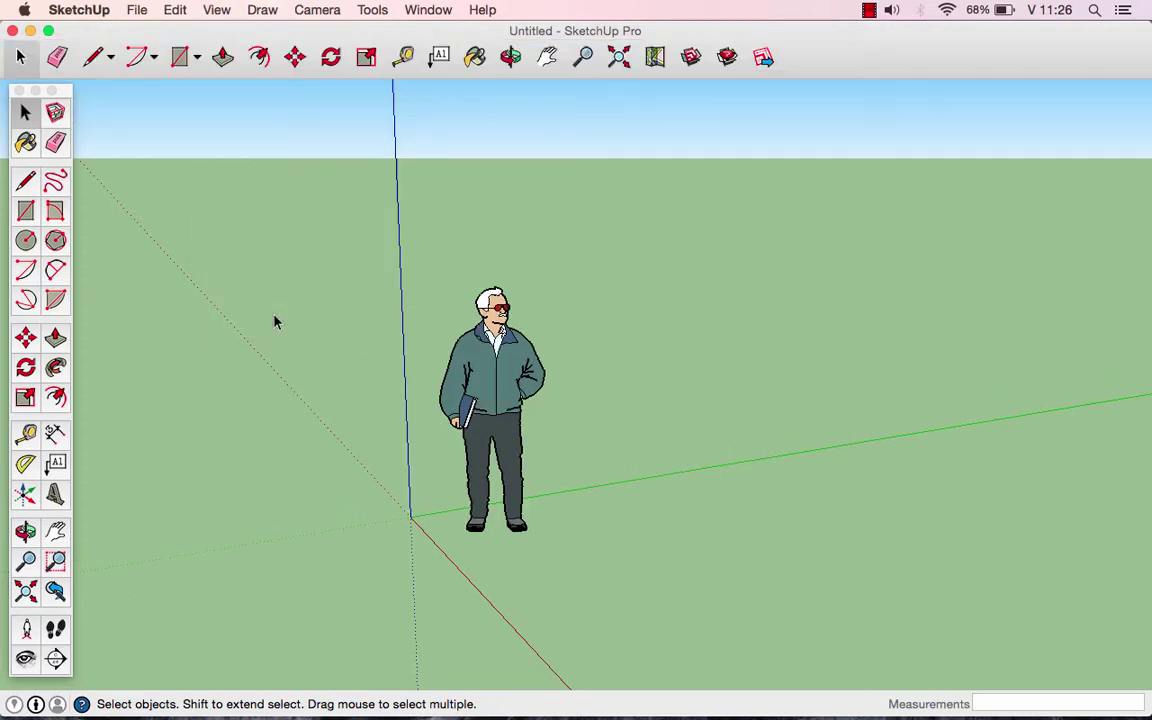
pyautogui.click(212, 10)
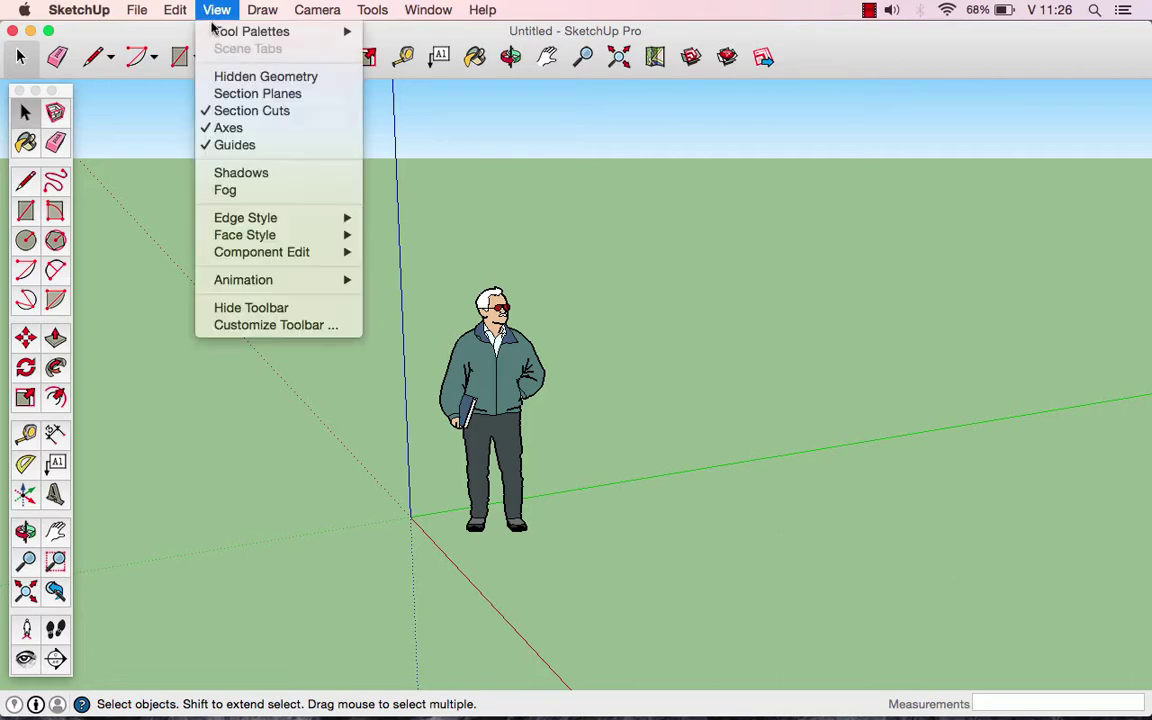
# Step: Customize the main toolbar: add, then remove, Standard Views and the Line tool
pyautogui.click(307, 330)
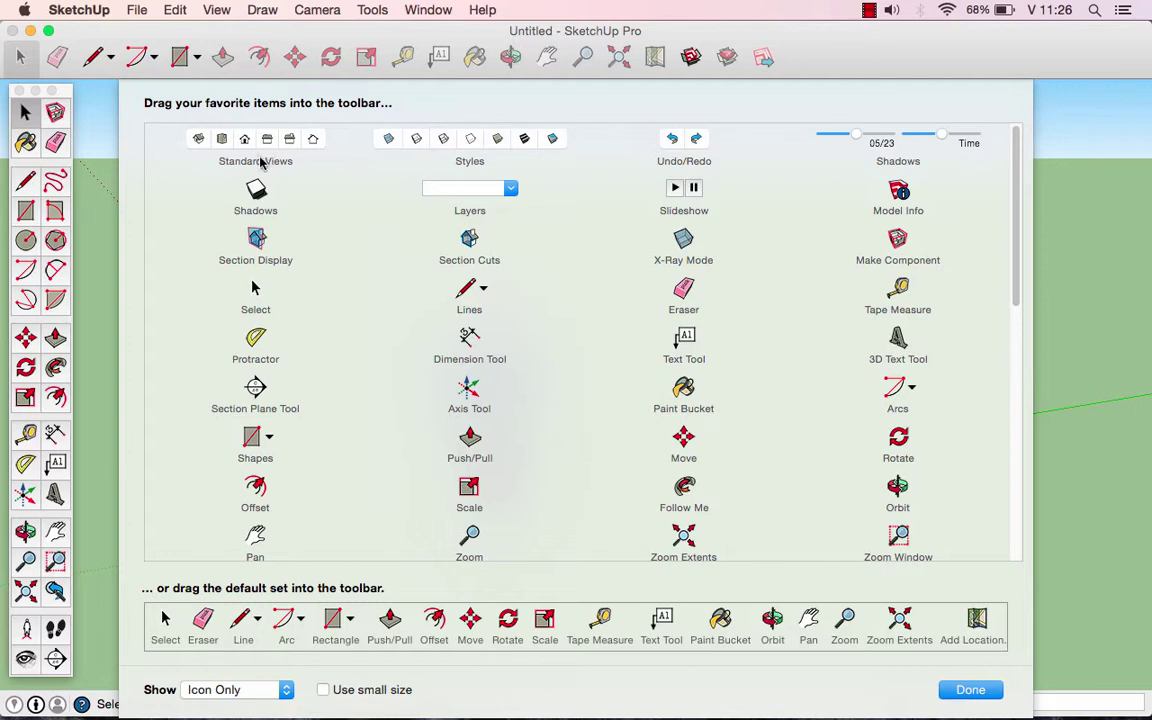
pyautogui.moveTo(222, 140); pyautogui.dragTo(884, 58)
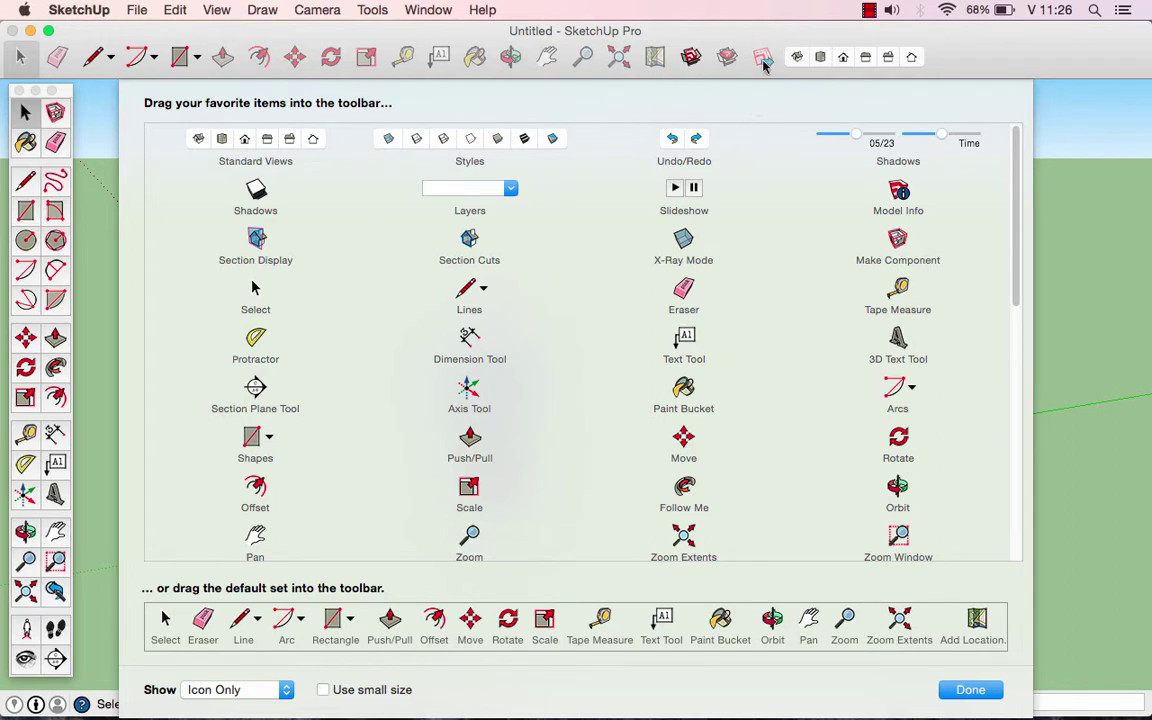
pyautogui.moveTo(468, 289)
pyautogui.mouseDown()
pyautogui.moveTo(996, 107)
pyautogui.moveTo(900, 57)
pyautogui.mouseUp()
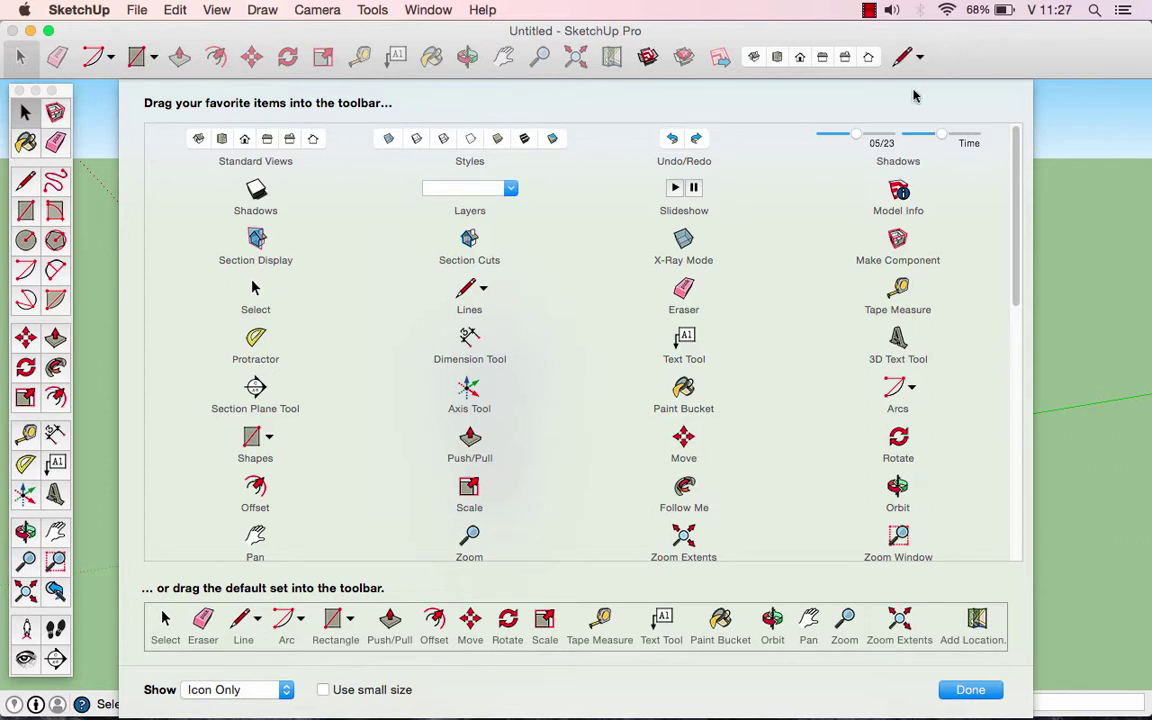
pyautogui.moveTo(902, 57); pyautogui.dragTo(822, 262)
pyautogui.moveTo(764, 57); pyautogui.dragTo(716, 255)
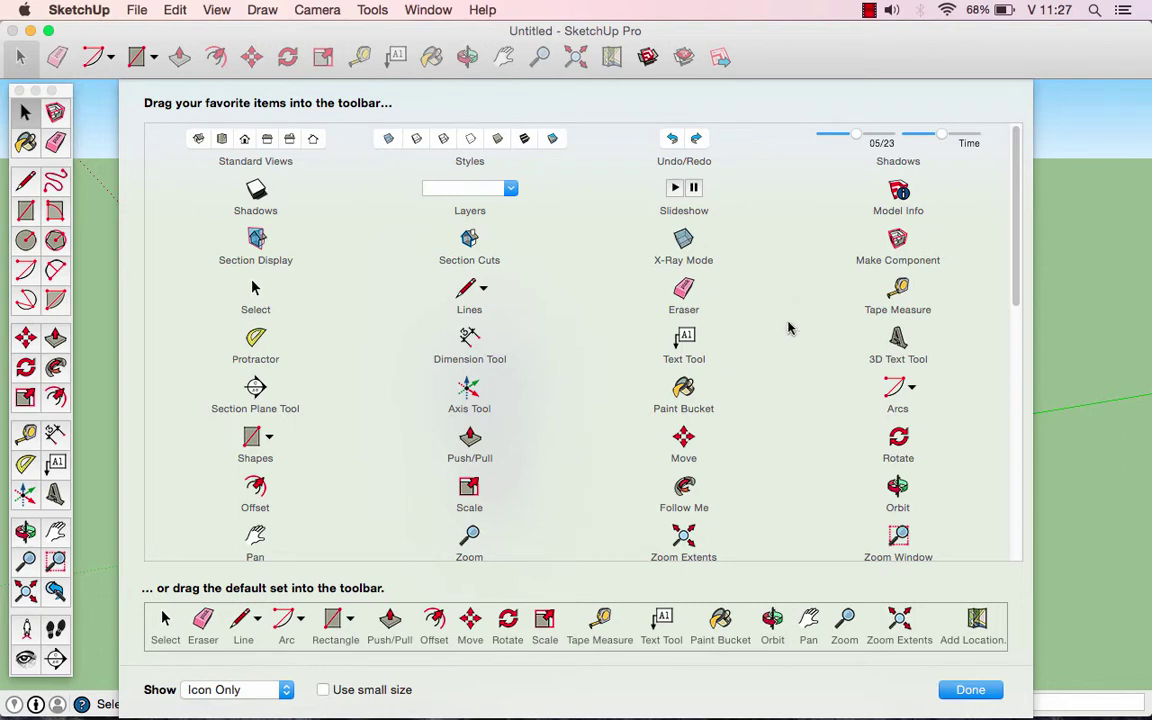
pyautogui.moveTo(1013, 249)
pyautogui.mouseDown()
pyautogui.moveTo(1011, 523)
pyautogui.moveTo(1000, 211)
pyautogui.mouseUp()
pyautogui.click(964, 690)
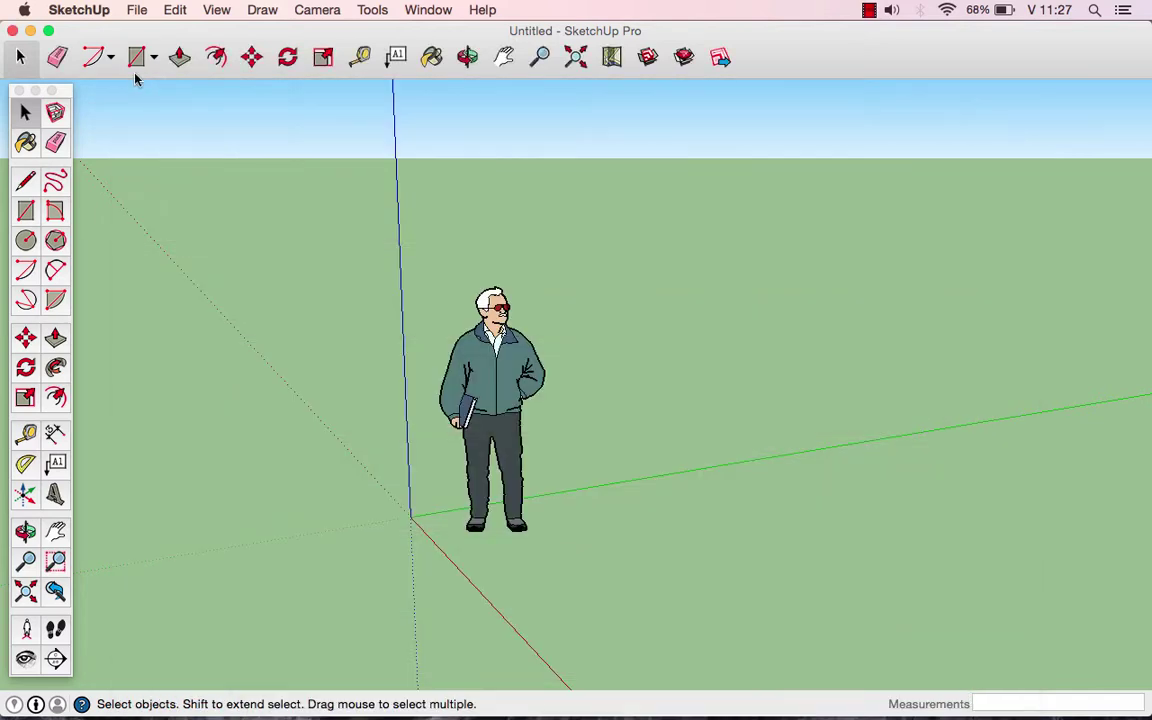
# Step: Hide the main toolbar, move the tool palette up to the top, and open Preferences
pyautogui.click(175, 10)
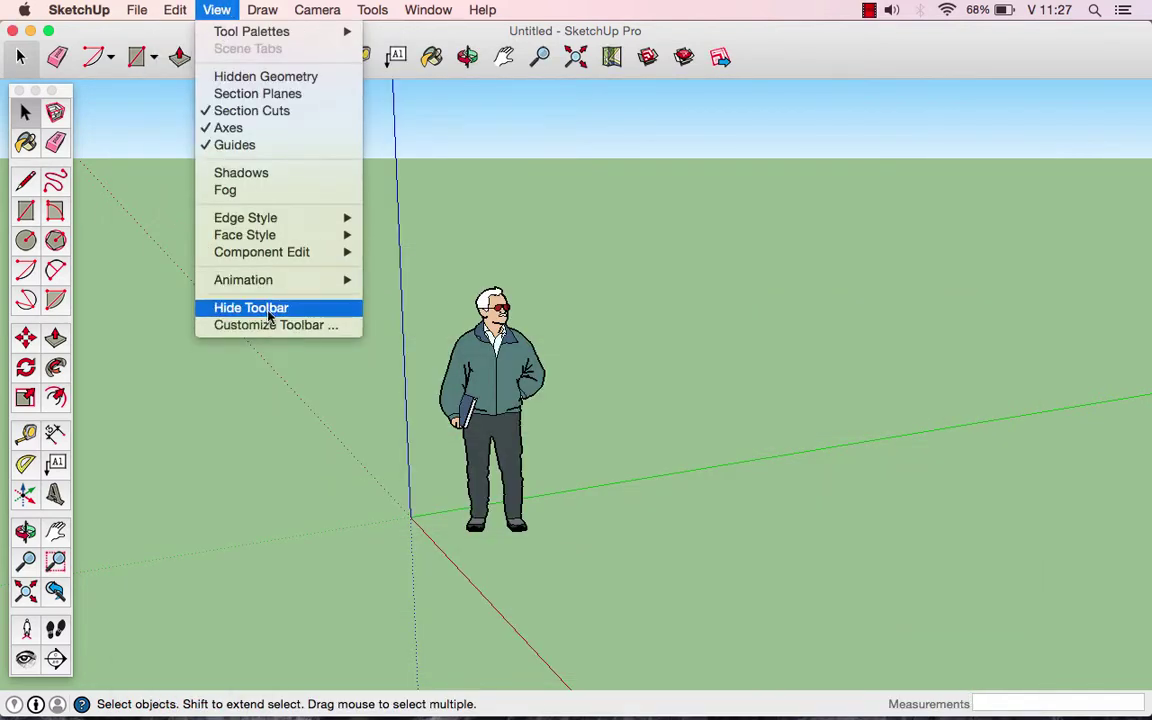
pyautogui.click(275, 310)
pyautogui.moveTo(64, 96); pyautogui.dragTo(70, 72)
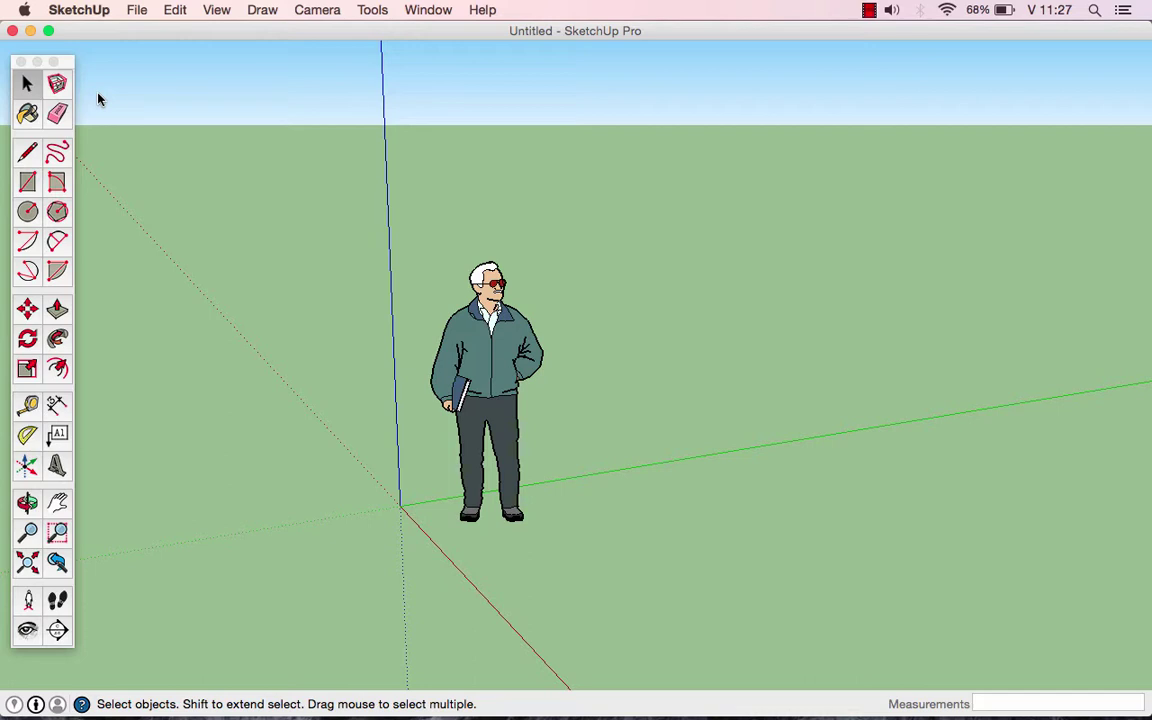
pyautogui.click(90, 14)
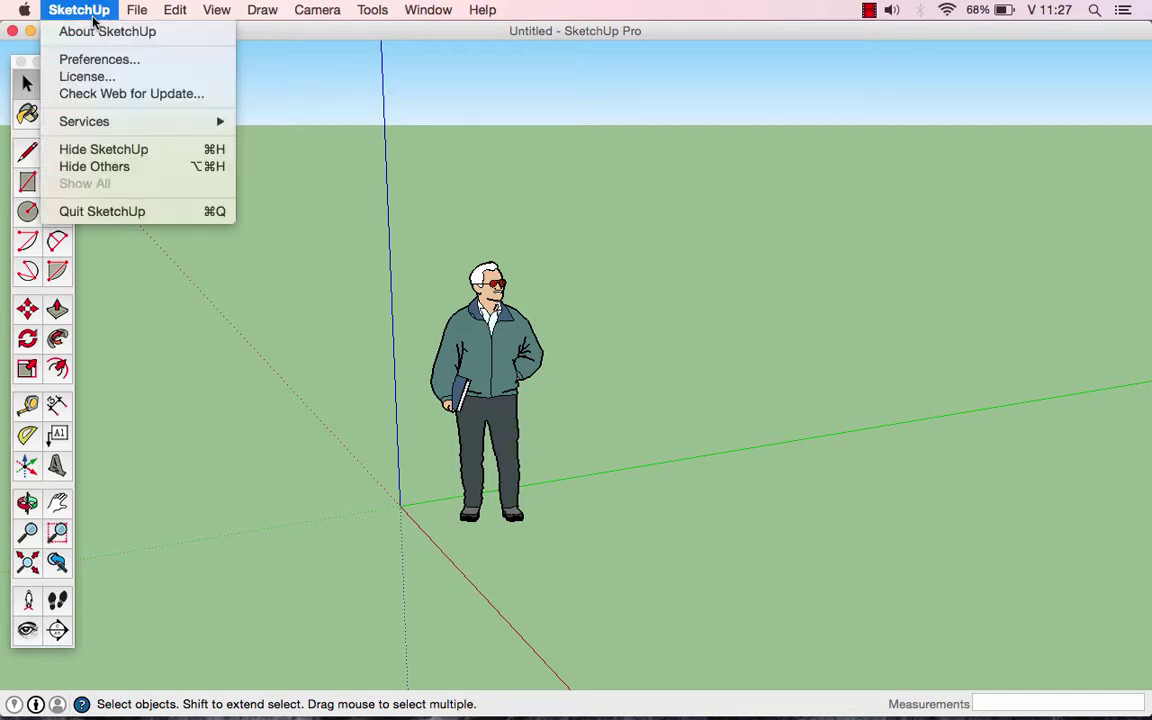
pyautogui.click(115, 62)
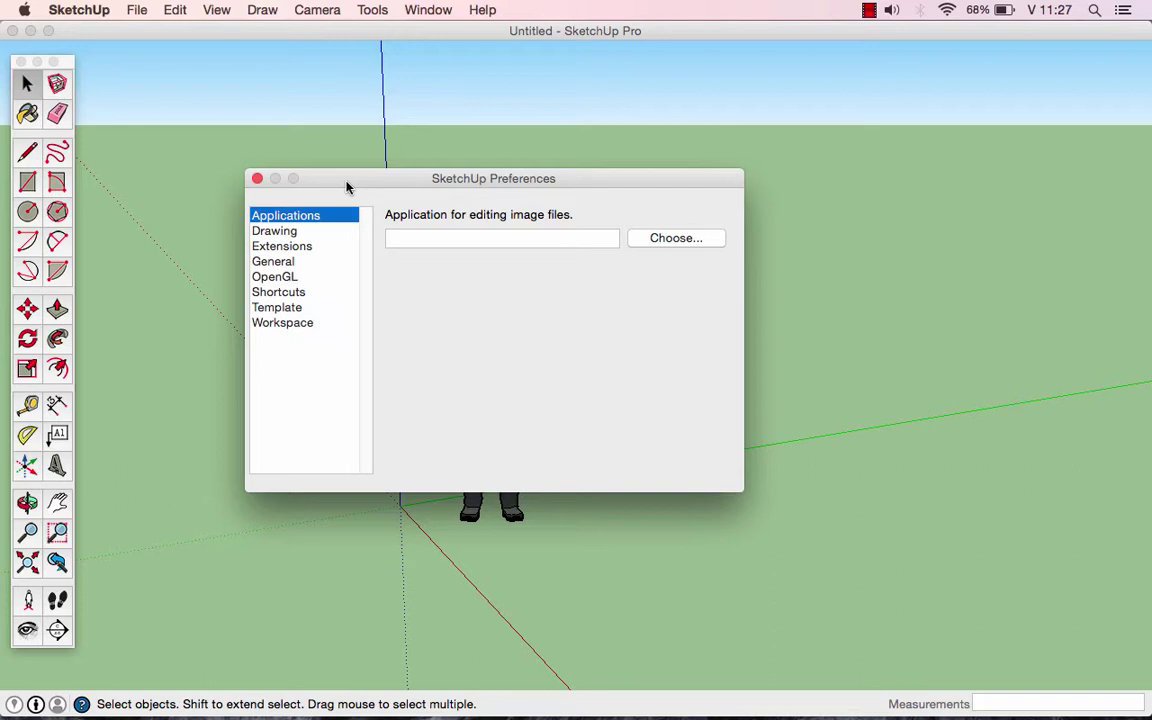
# Step: On the Drawing preferences, try Click-move-click, then return Click Style to Auto detect
pyautogui.click(313, 232)
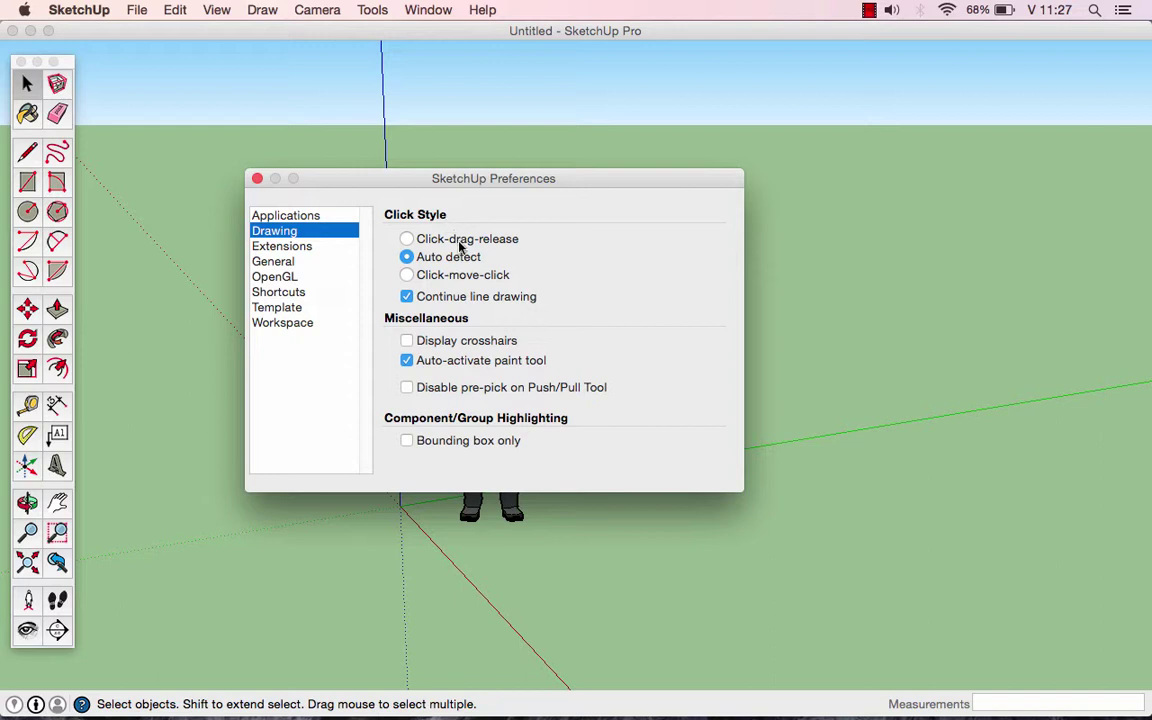
pyautogui.click(460, 275)
pyautogui.click(452, 258)
# Step: Close Preferences, select the Line tool, and orbit the view around the figure
pyautogui.click(257, 178)
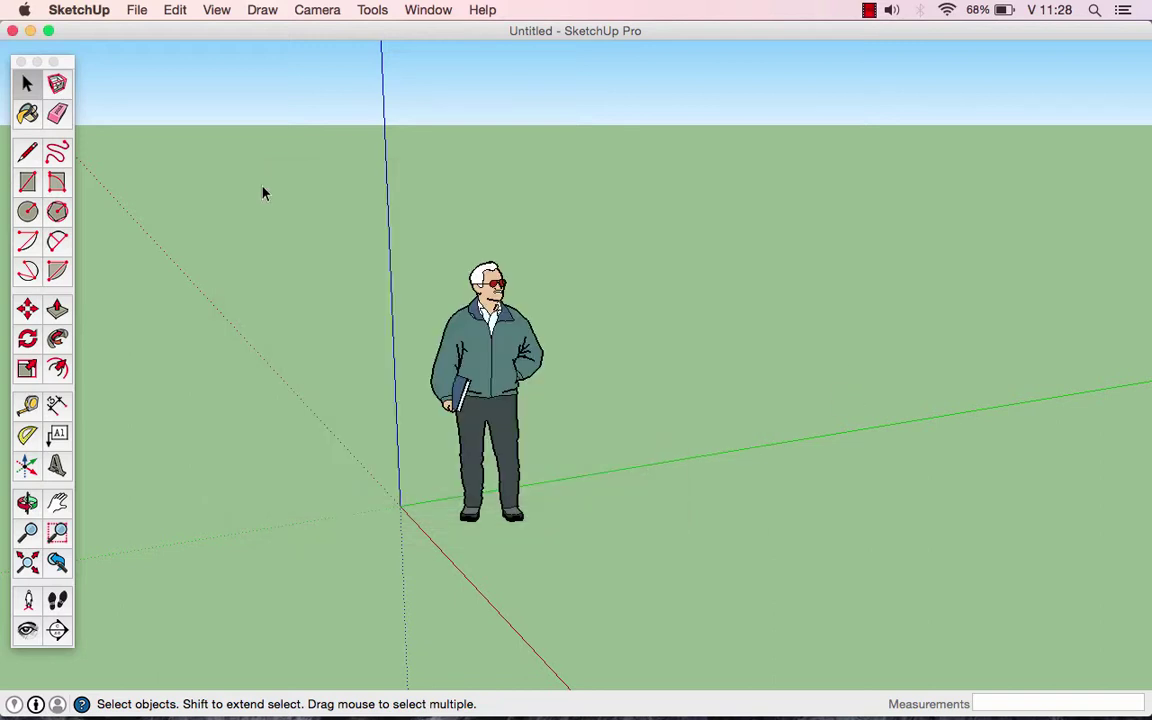
pyautogui.click(27, 151)
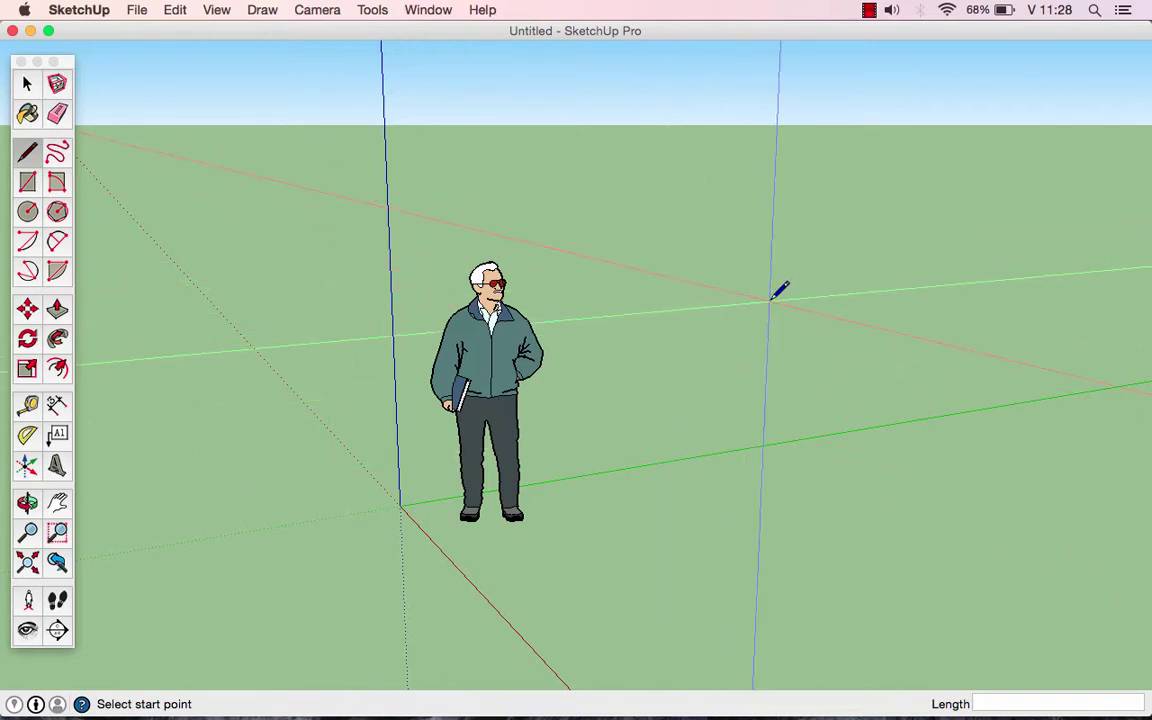
pyautogui.moveTo(780, 290)
pyautogui.mouseDown(button='middle')
pyautogui.moveTo(694, 347)
pyautogui.moveTo(823, 262)
pyautogui.mouseUp(button='middle')
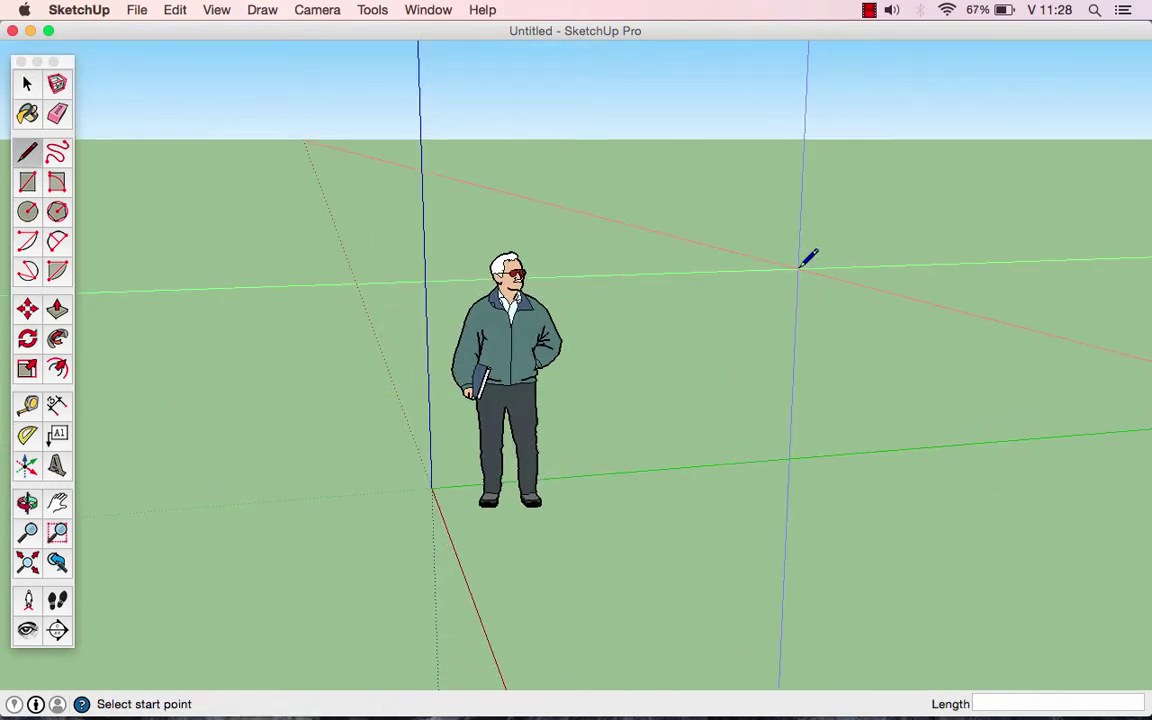
pyautogui.click(88, 20)
# Step: Turn off Display crosshairs, then browse the General, OpenGL and Shortcuts preference pages
pyautogui.click(123, 58)
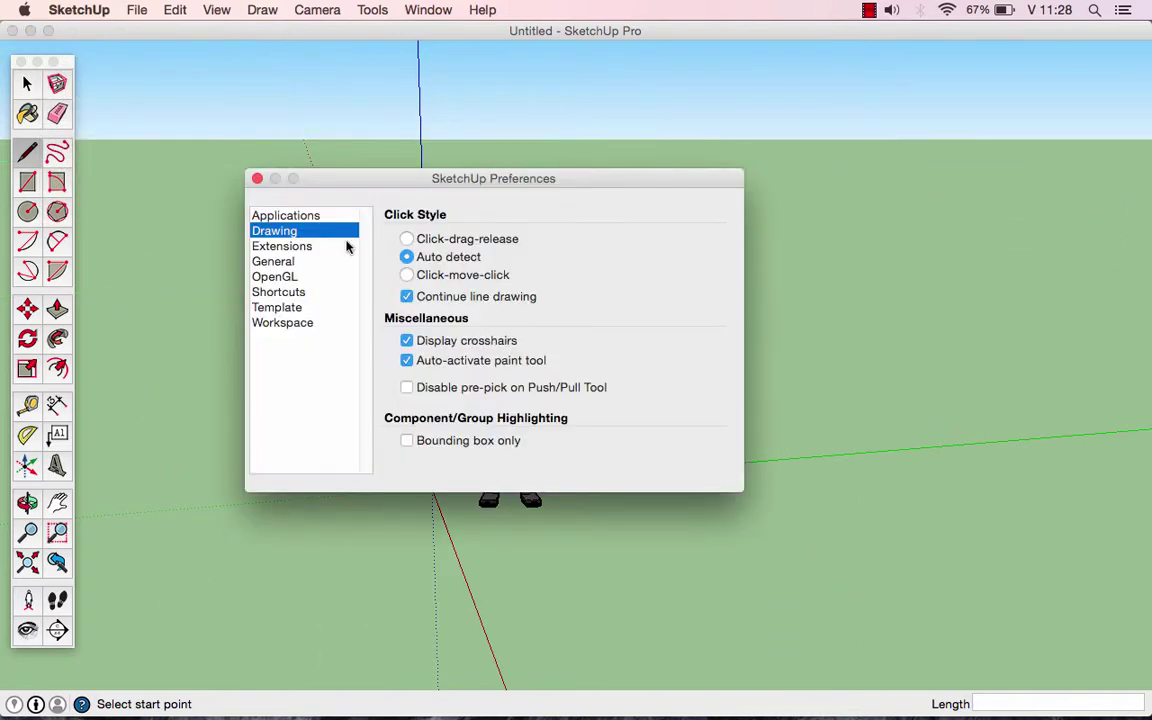
pyautogui.click(406, 340)
pyautogui.click(290, 262)
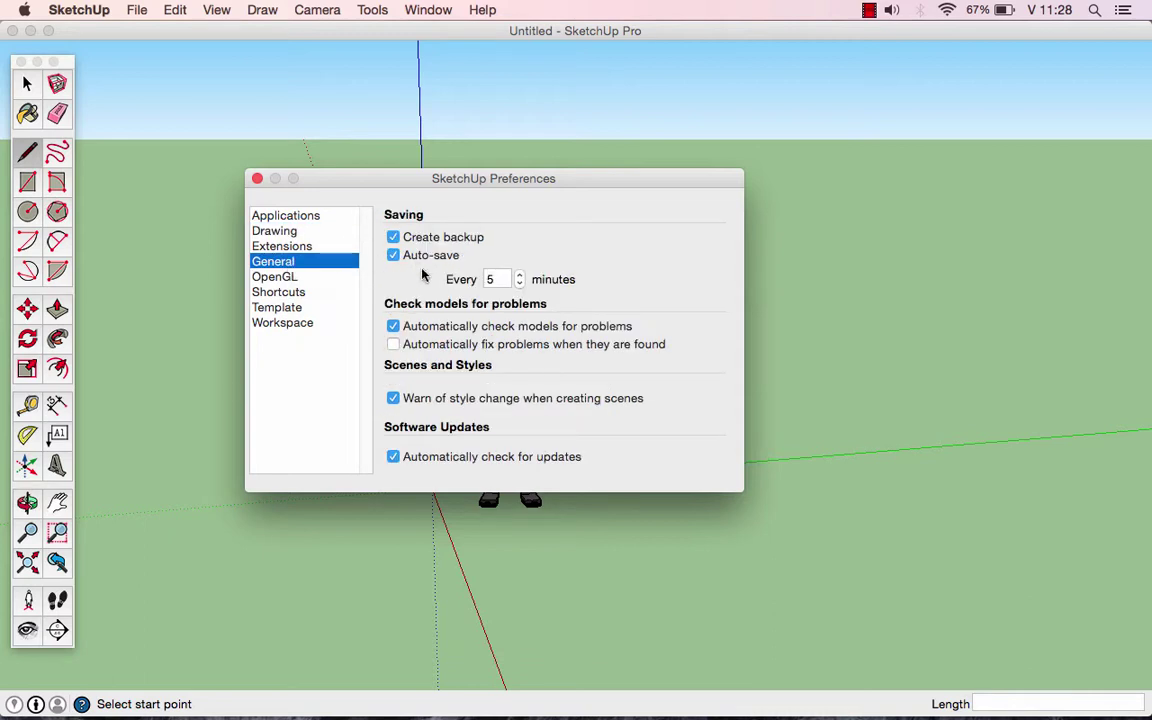
pyautogui.click(497, 279)
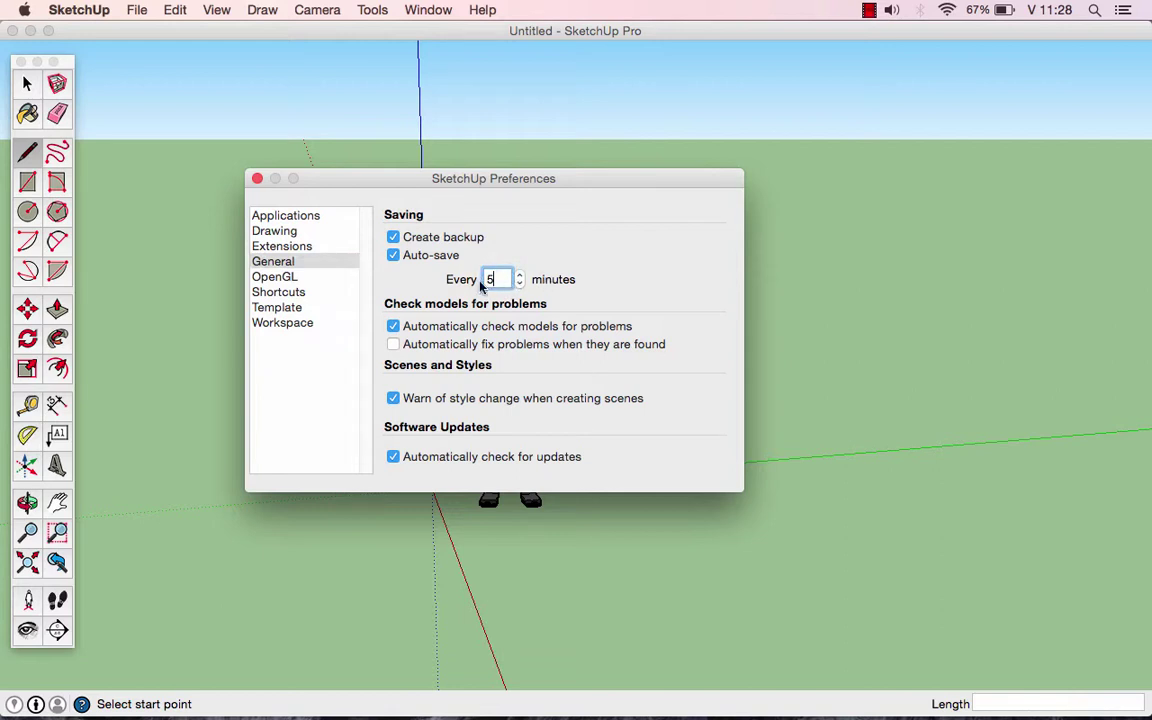
pyautogui.click(285, 279)
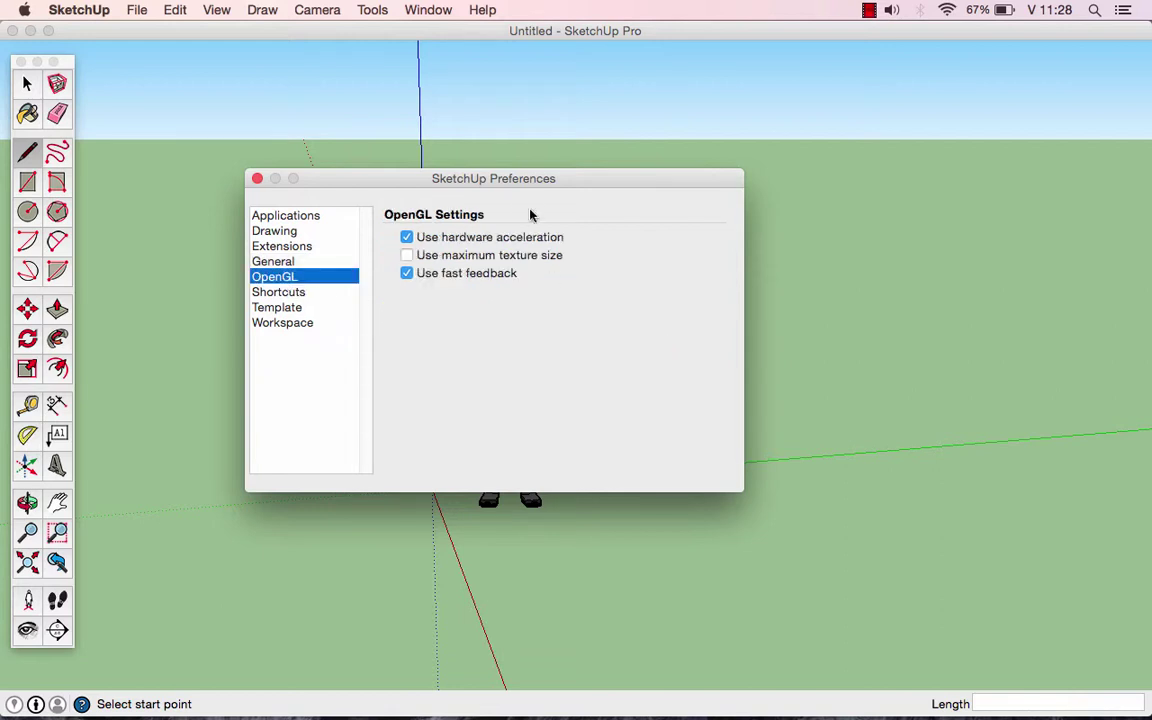
pyautogui.moveTo(520, 188); pyautogui.dragTo(548, 193)
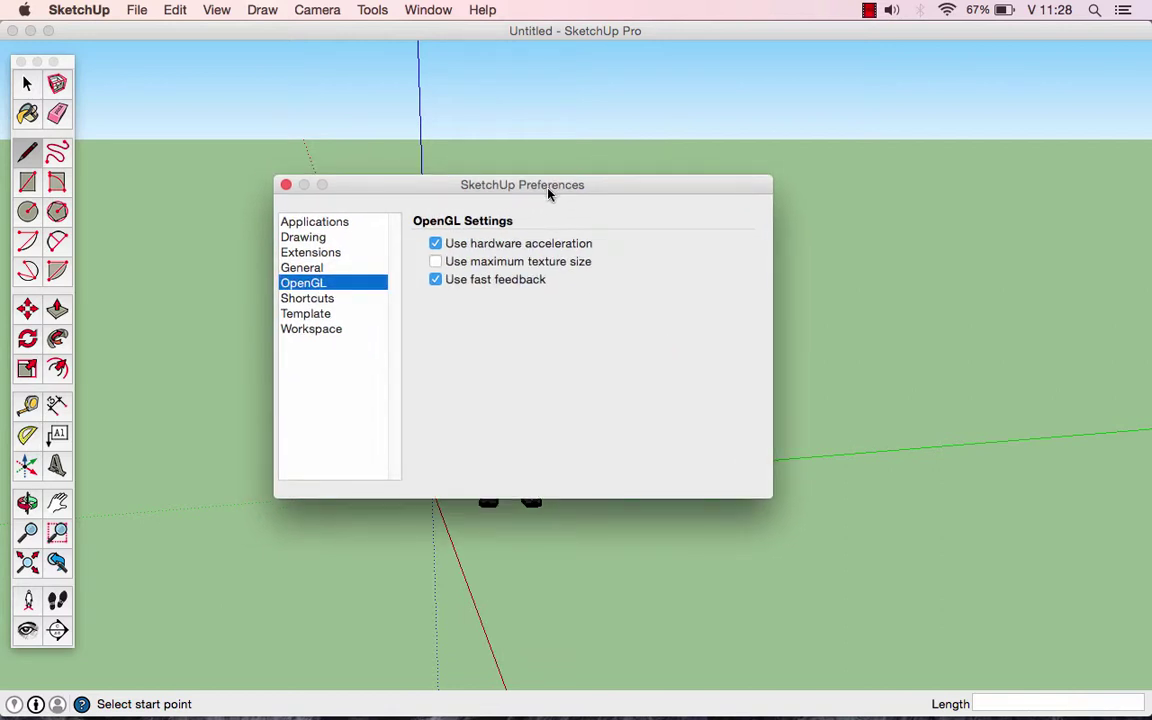
pyautogui.click(334, 302)
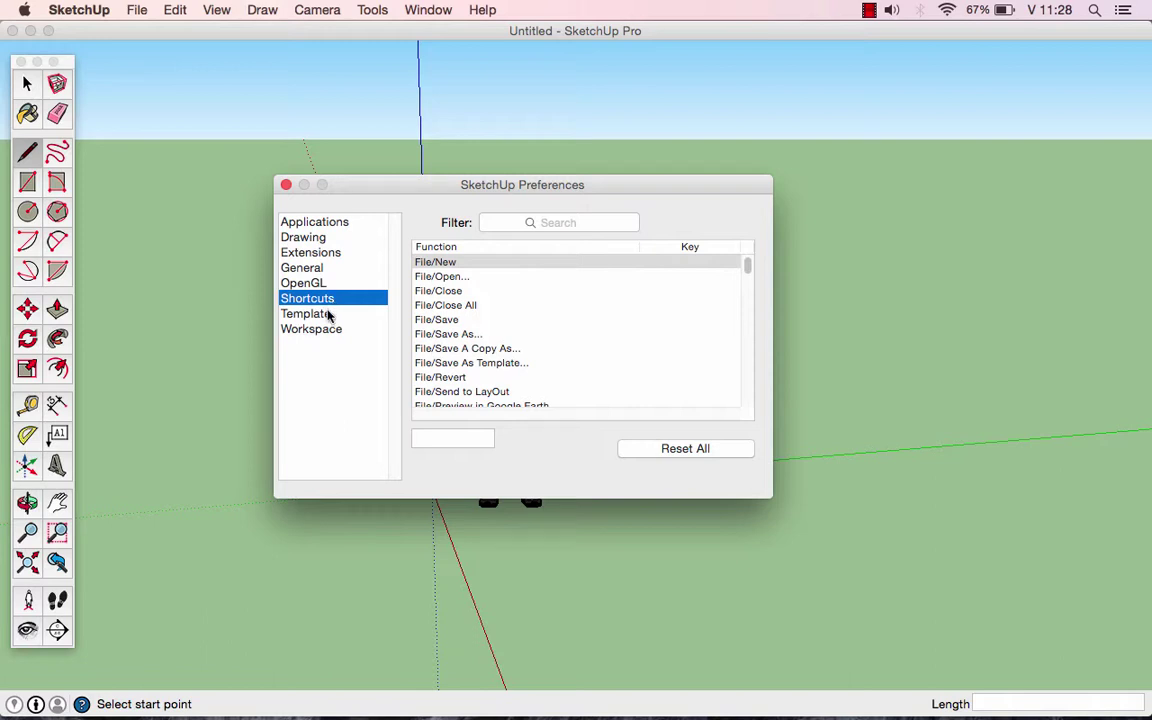
# Step: Set Simple Template - Meters as the default template after briefly trying Feet and Inches
pyautogui.click(330, 316)
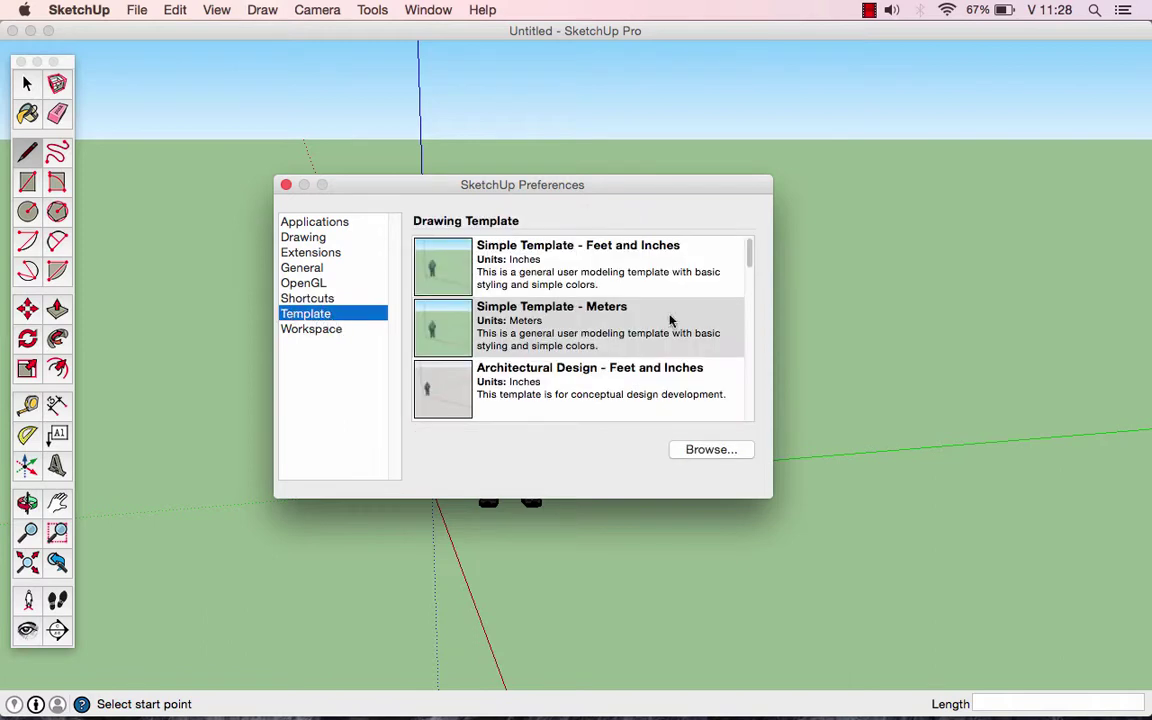
pyautogui.moveTo(748, 257)
pyautogui.mouseDown()
pyautogui.moveTo(746, 372)
pyautogui.moveTo(748, 241)
pyautogui.mouseUp()
pyautogui.click(585, 318)
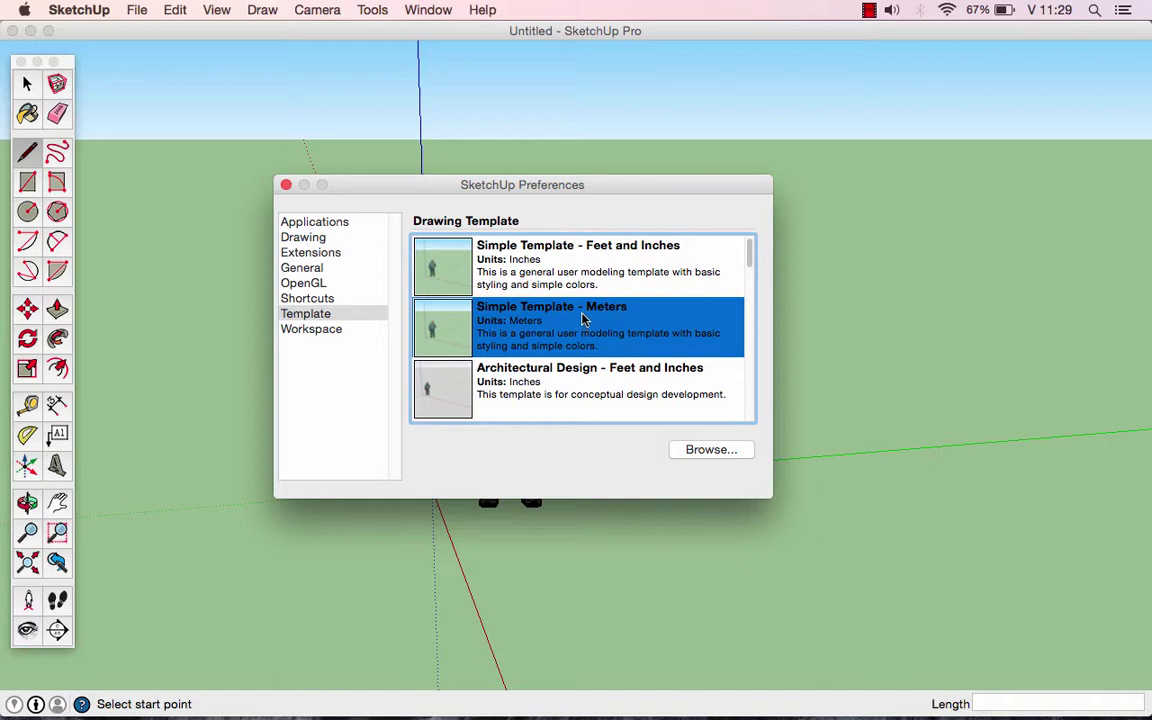
pyautogui.click(589, 275)
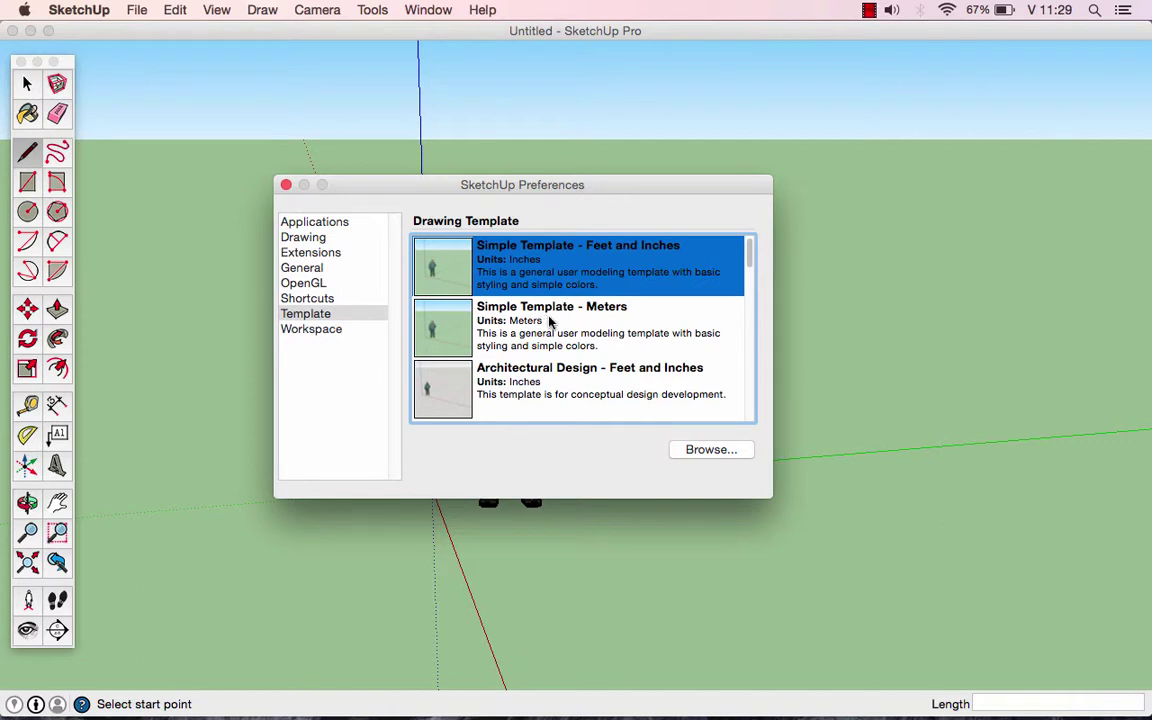
pyautogui.click(547, 321)
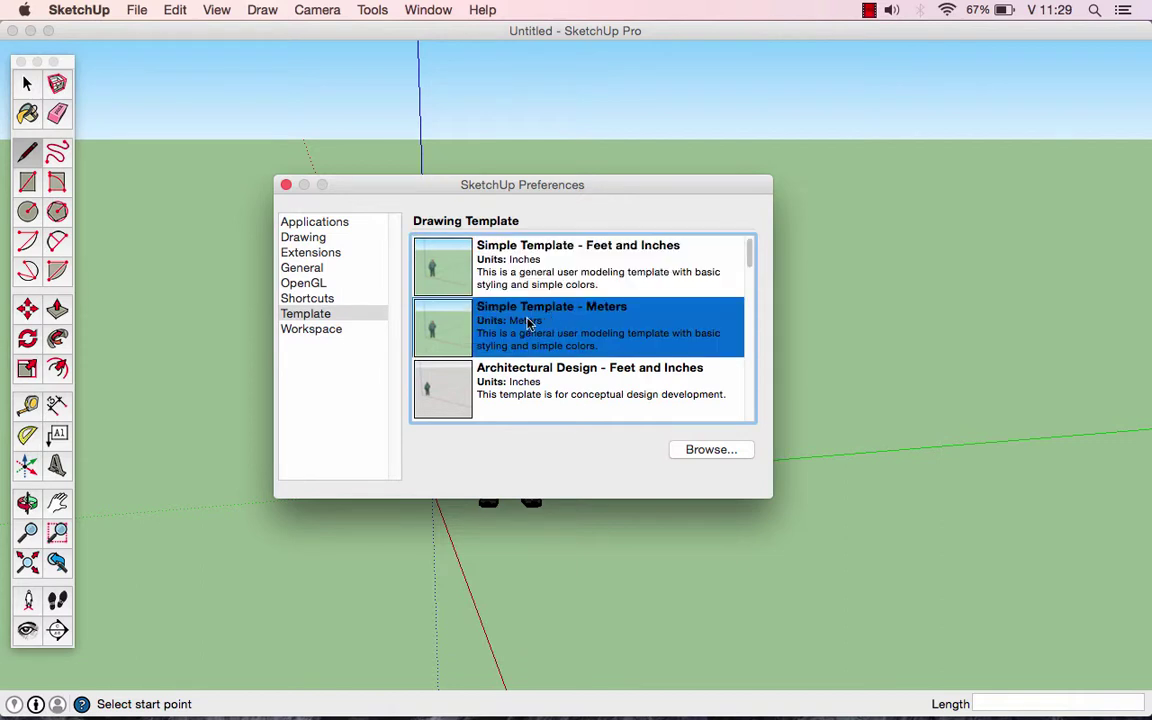
pyautogui.click(304, 333)
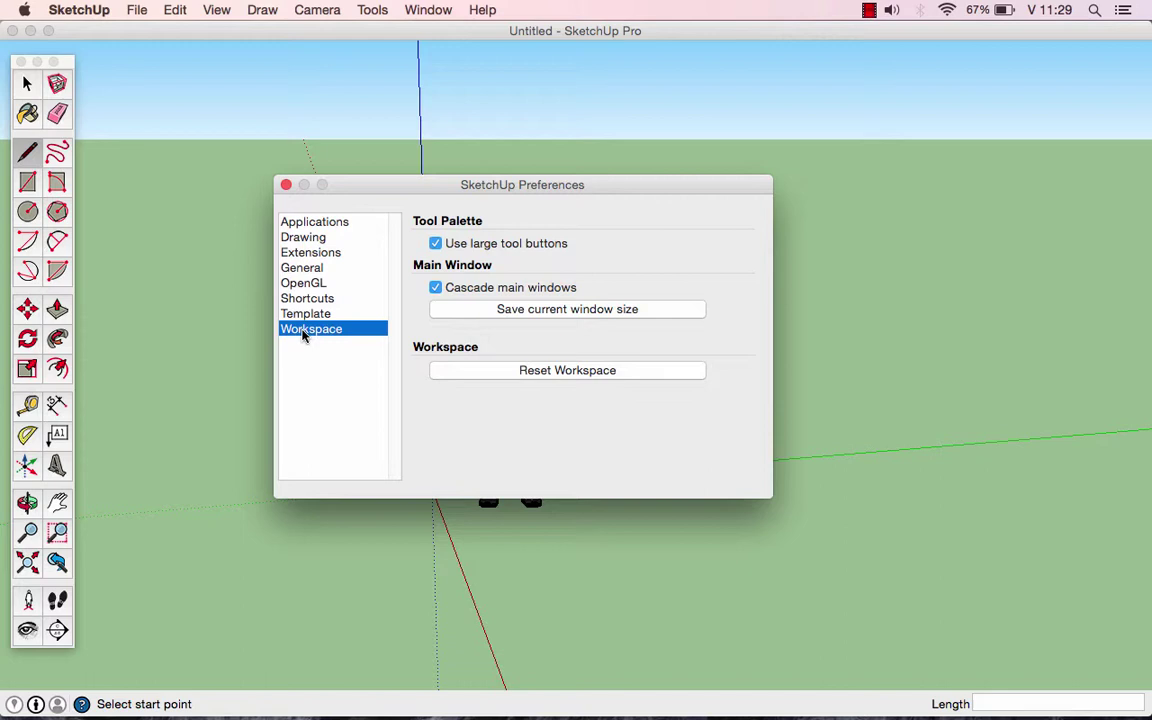
# Step: Close Preferences and bring up the Window menu of panels
pyautogui.click(286, 185)
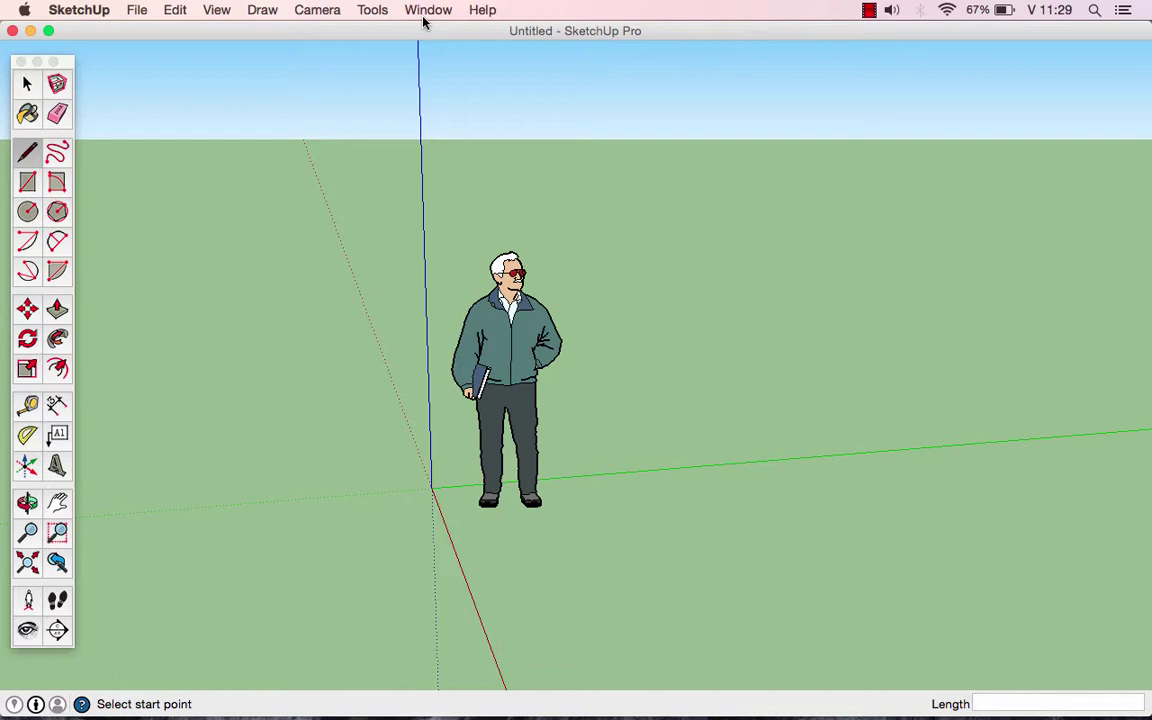
pyautogui.click(426, 10)
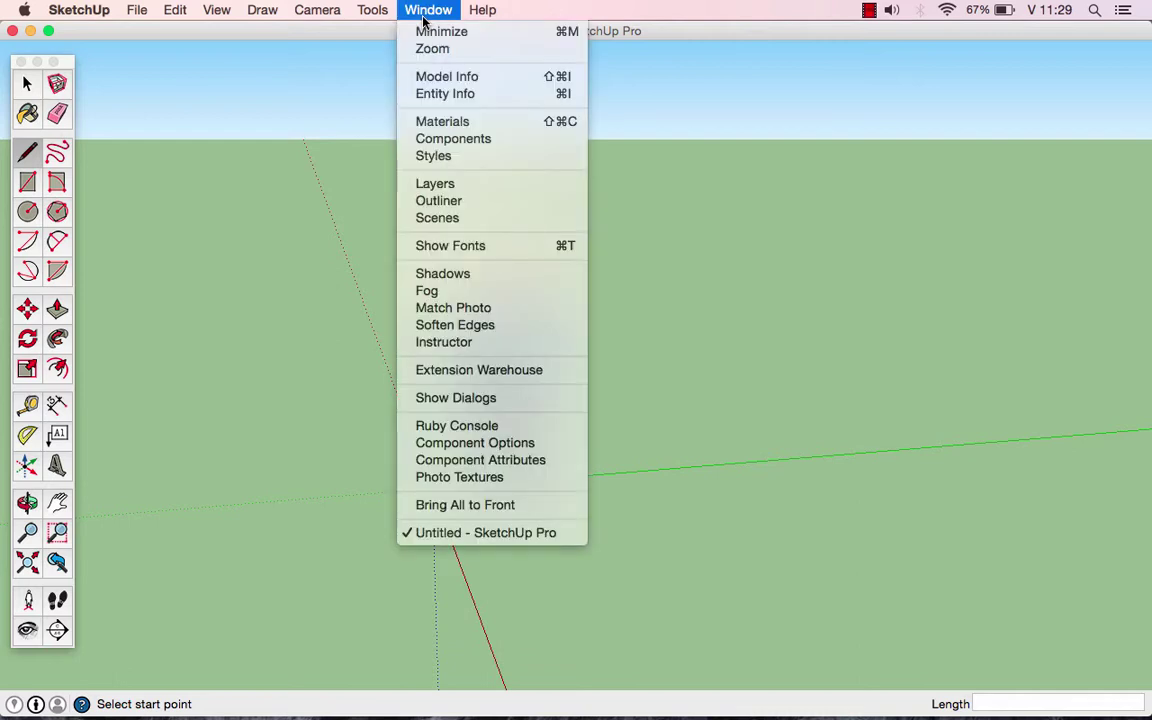
# Step: In Model Info > Units, keep length as Decimal Meters with 0,00m precision
pyautogui.click(443, 80)
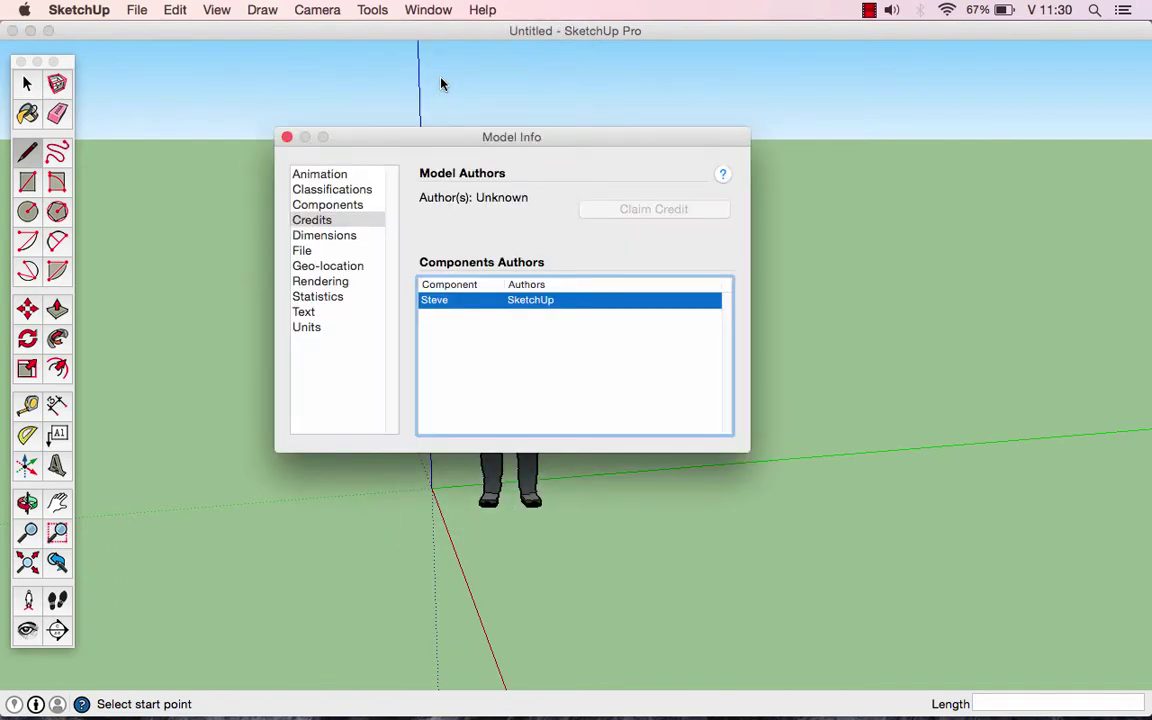
pyautogui.click(308, 332)
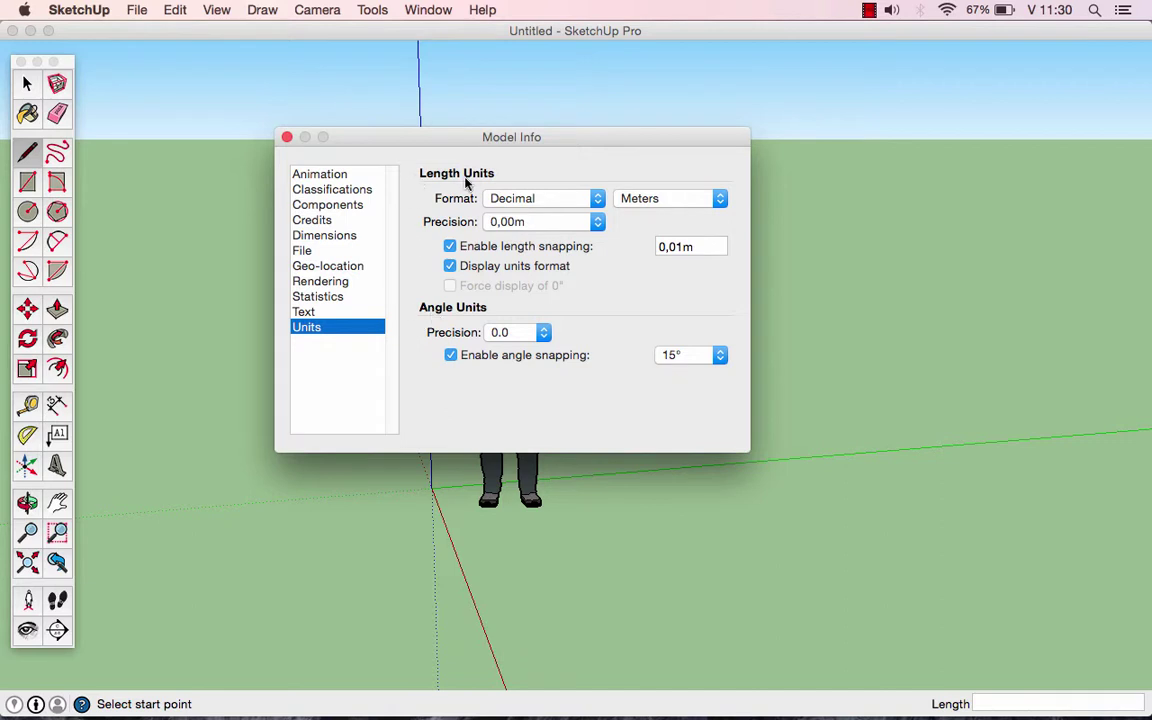
pyautogui.click(659, 201)
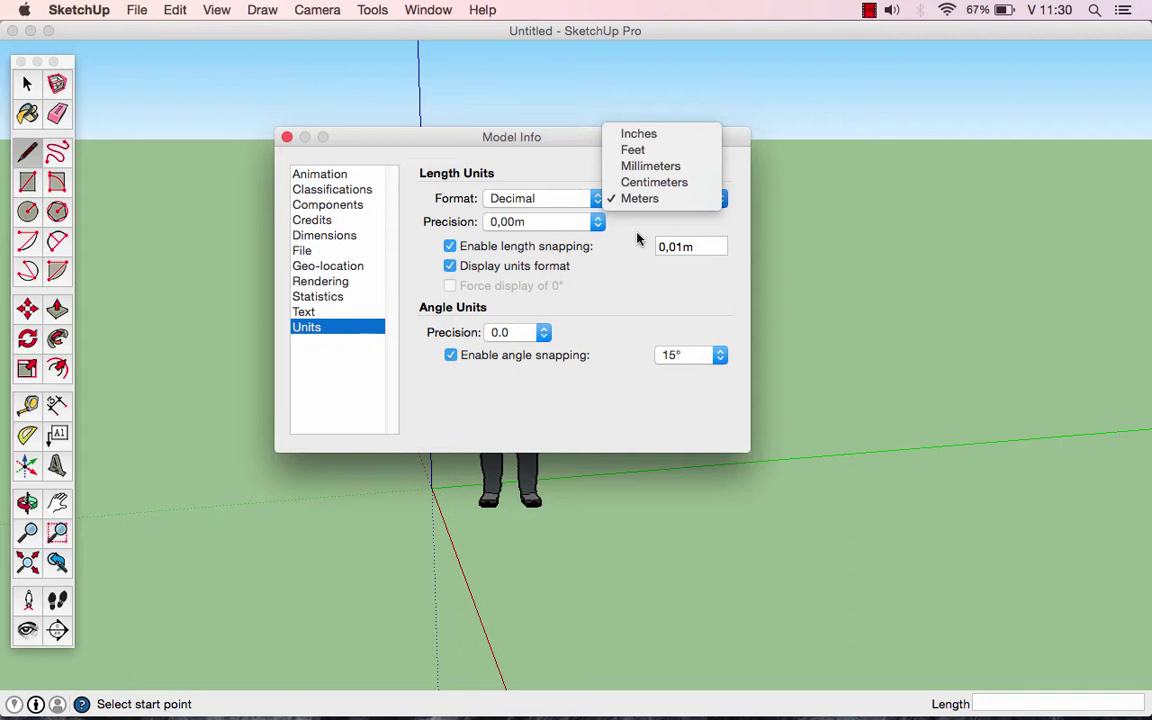
pyautogui.click(638, 238)
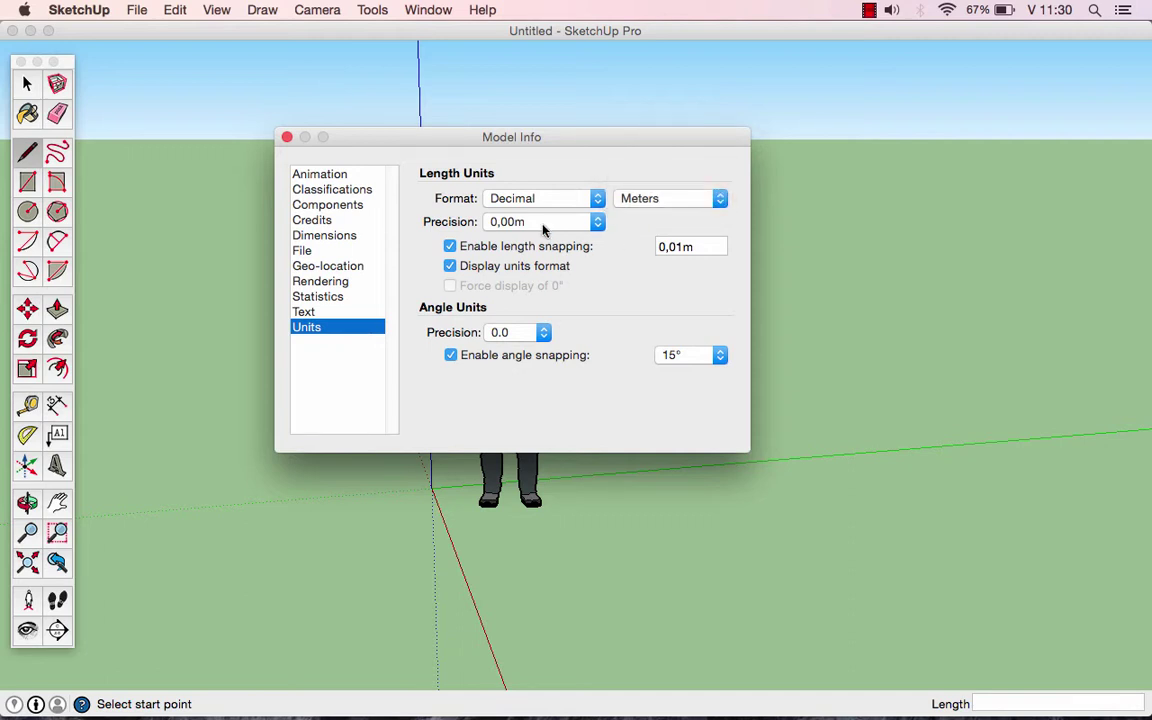
pyautogui.click(543, 222)
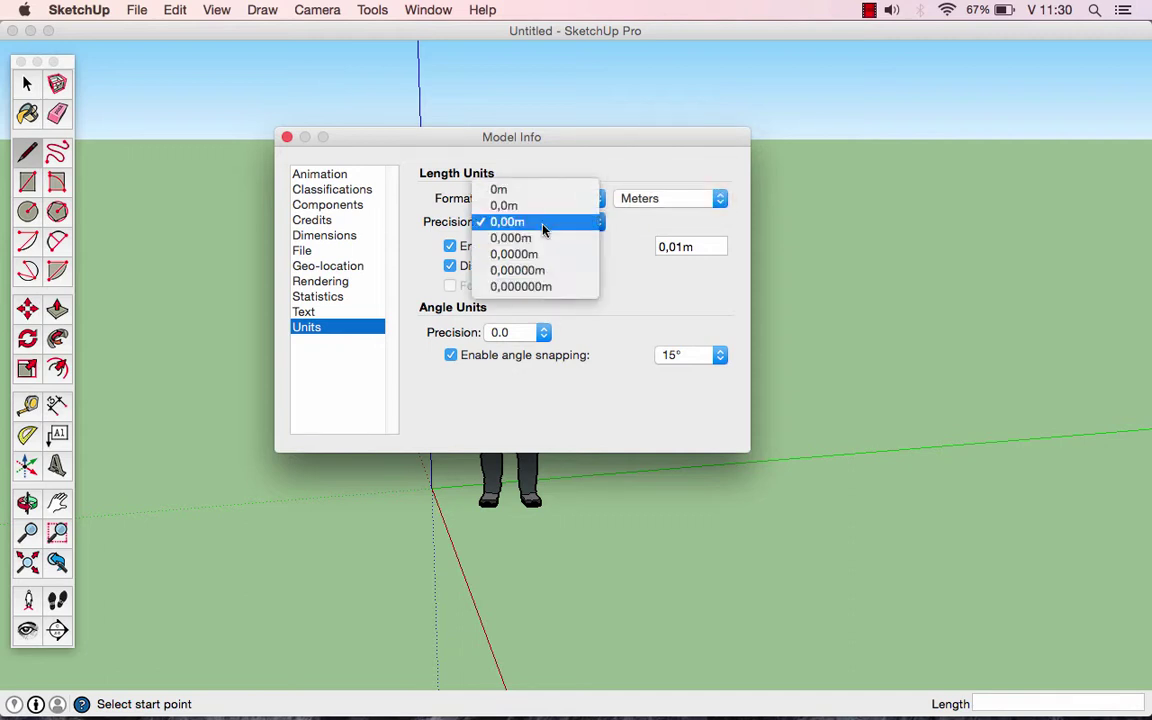
pyautogui.click(543, 229)
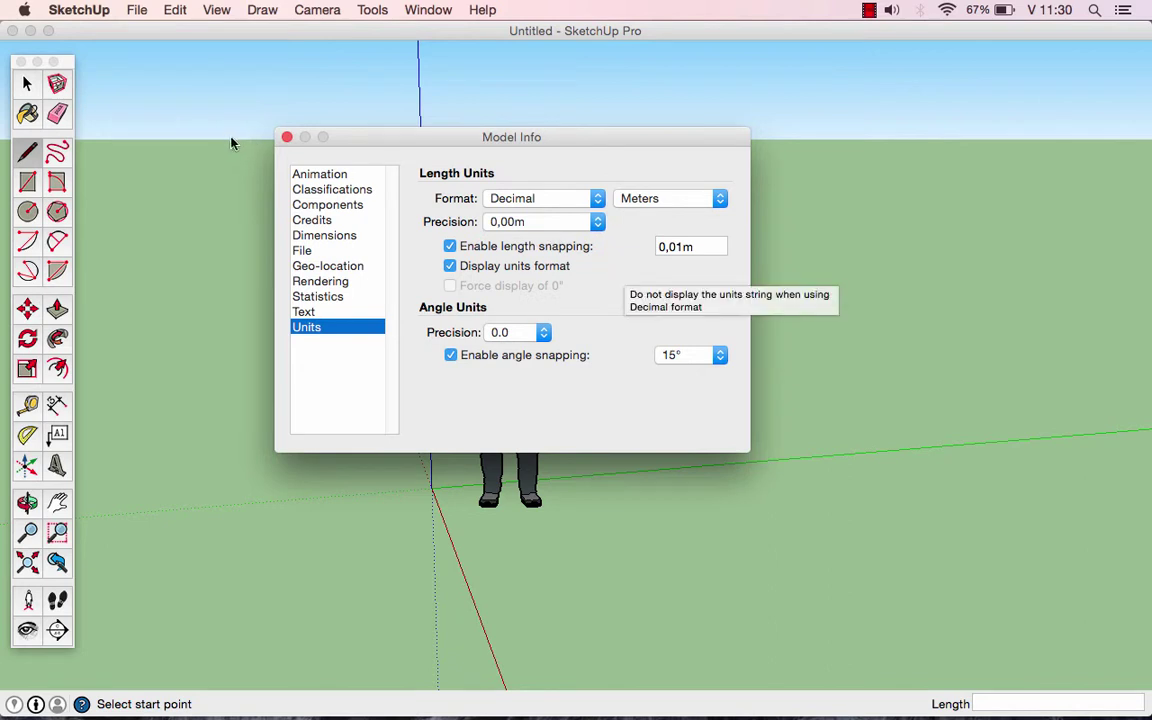
# Step: Close Model Info, orbit to a frontal view of the figure, and switch to the Line tool
pyautogui.click(286, 139)
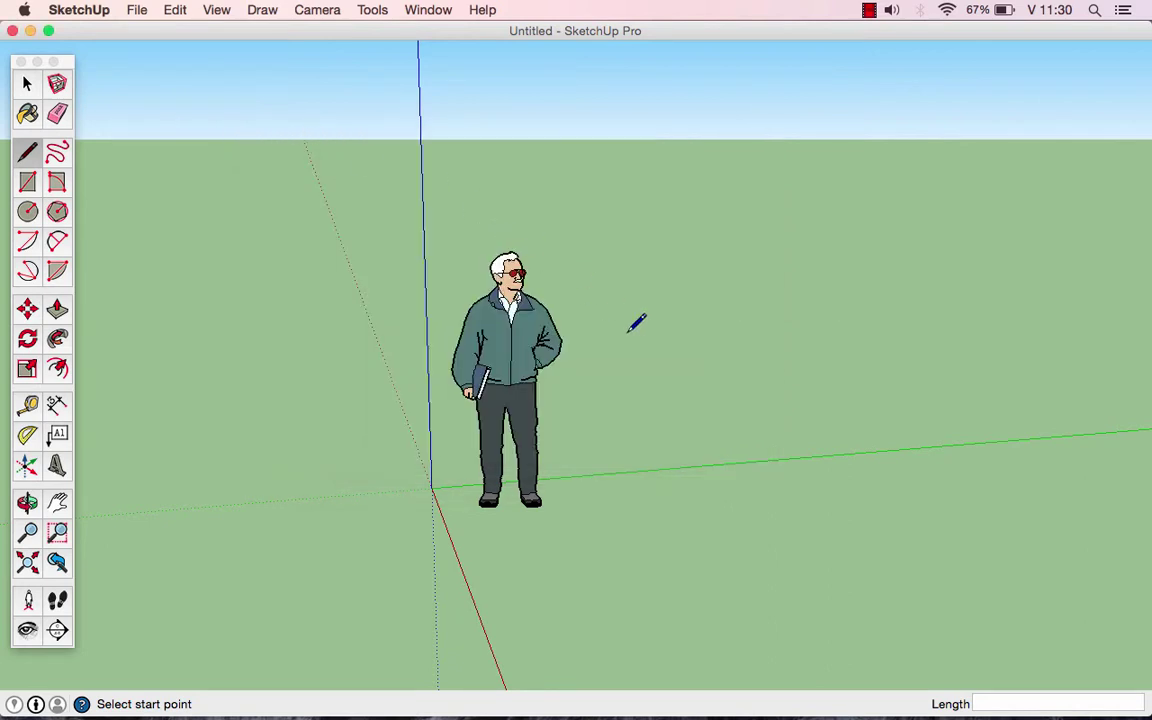
pyautogui.moveTo(638, 321)
pyautogui.mouseDown(button='middle')
pyautogui.moveTo(347, 262)
pyautogui.moveTo(337, 303)
pyautogui.moveTo(357, 309)
pyautogui.moveTo(345, 303)
pyautogui.mouseUp(button='middle')
pyautogui.press('l')
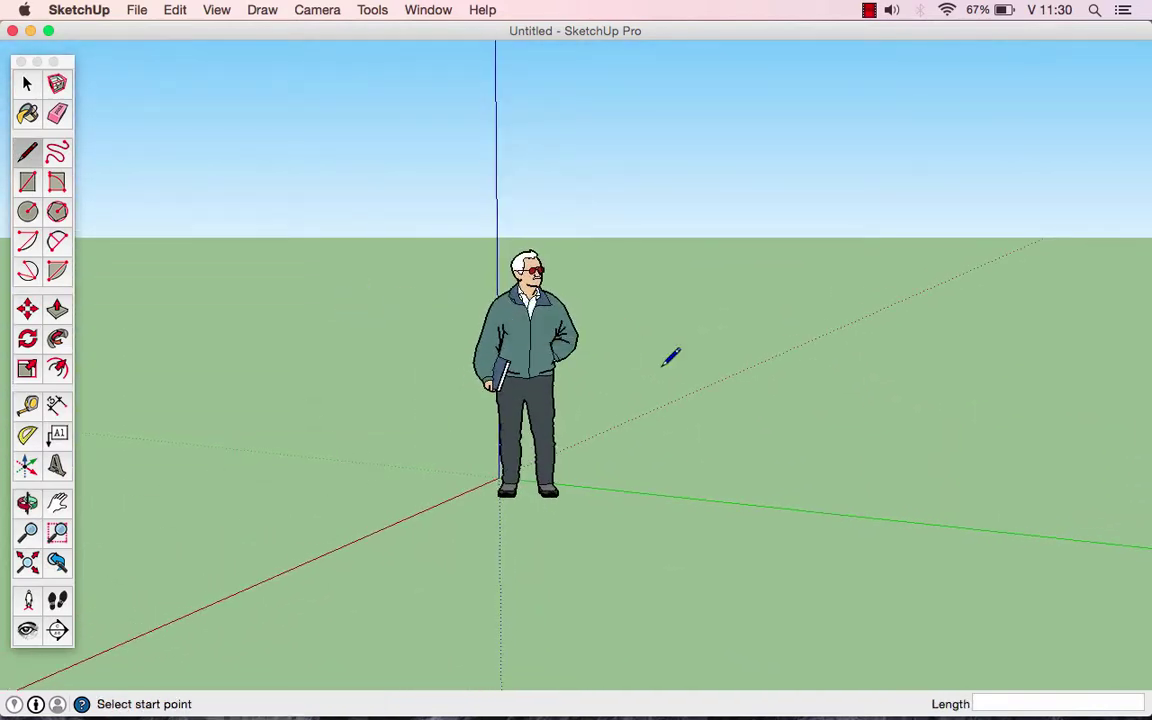